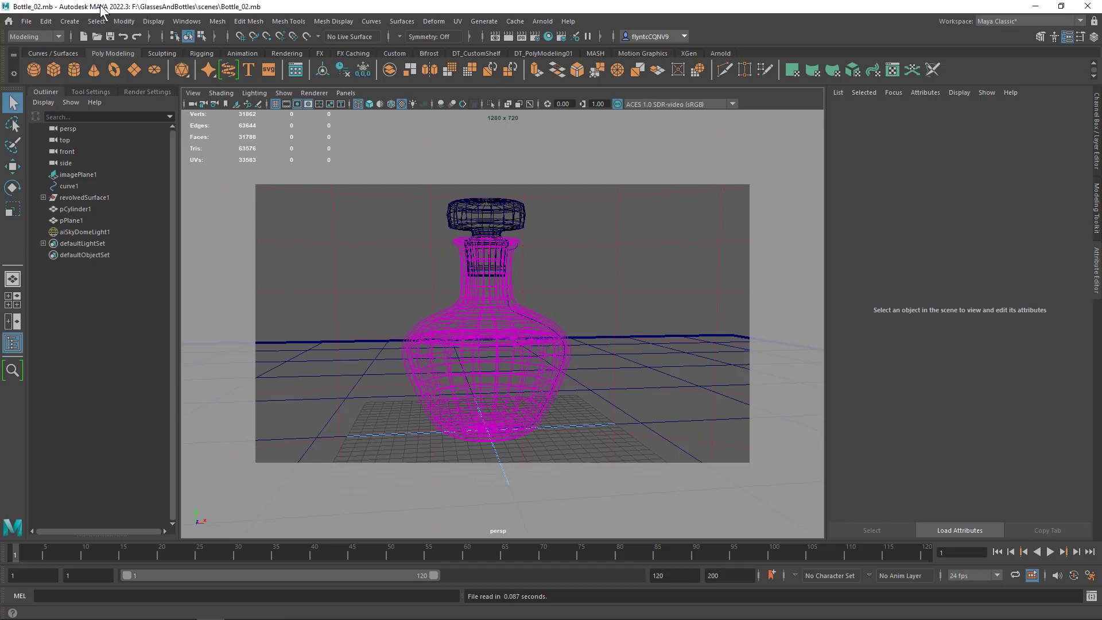
- Start a new scene and add a free image plane to it
left_click(26, 20)
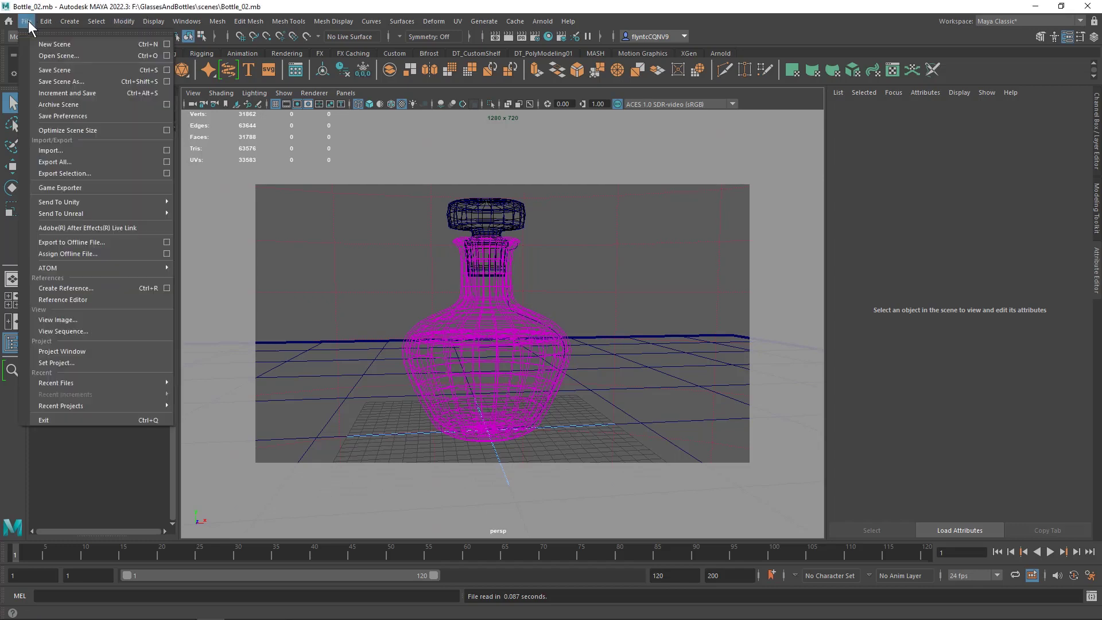
left_click(55, 44)
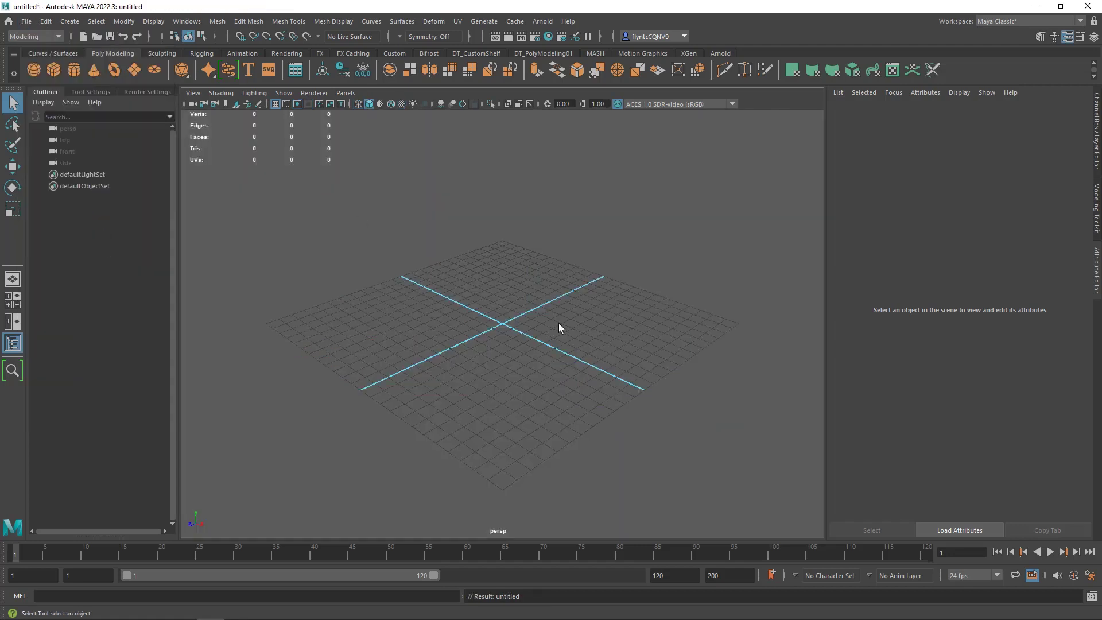
left_click(69, 21)
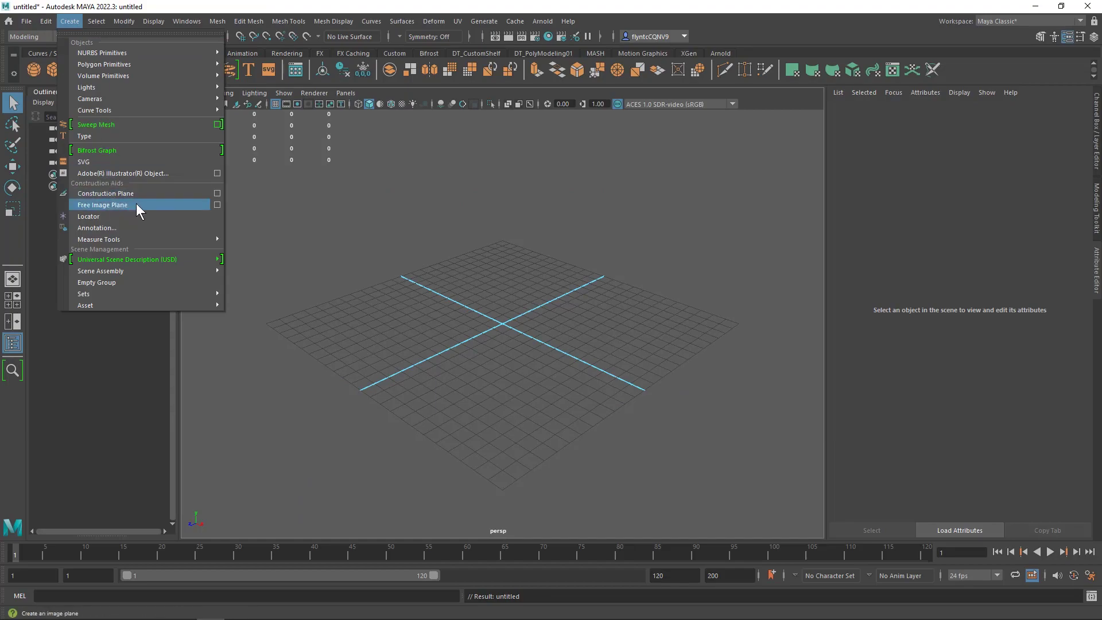
left_click(136, 204)
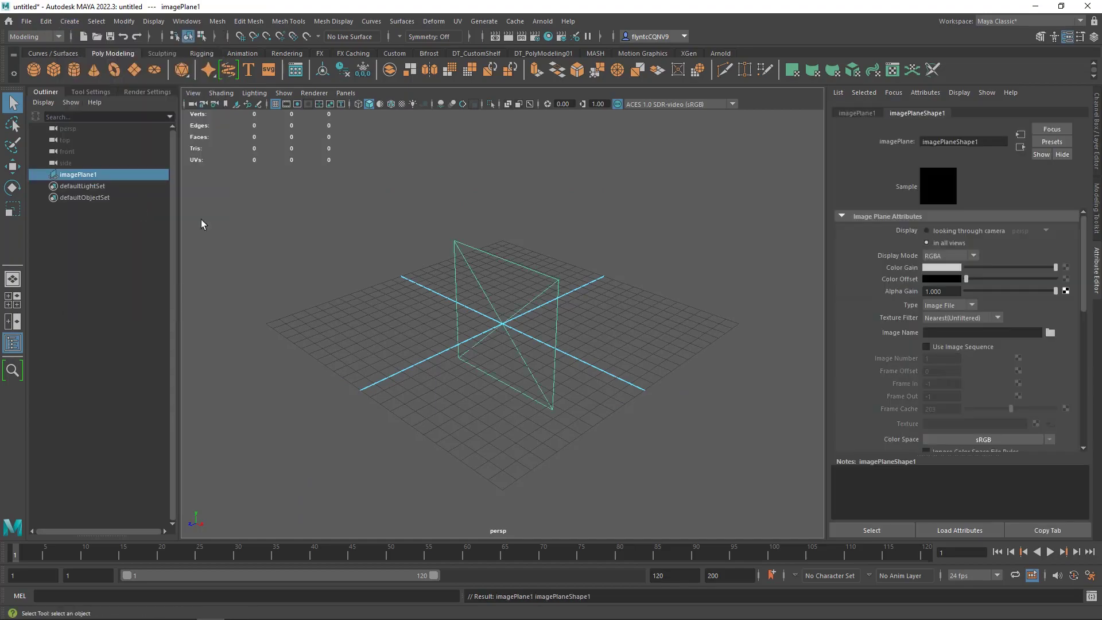
- Switch to the browser and examine the candlestick silhouette image and its save options among the "candle holder shapes" image results
left_click_drag(0, 218, 620, 48)
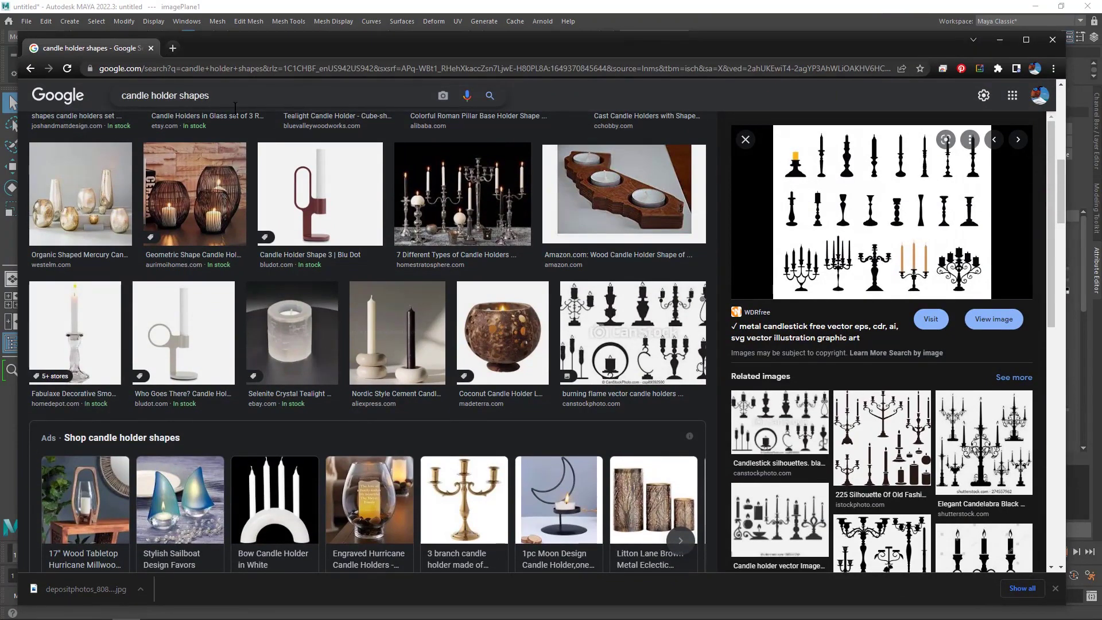
right_click(876, 196)
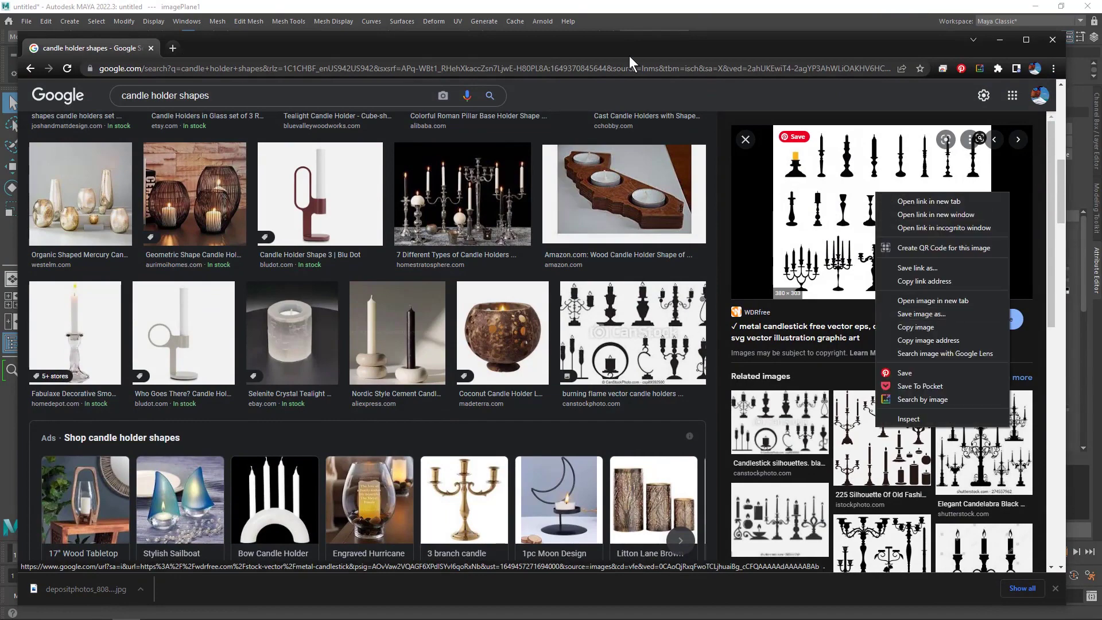
left_click_drag(645, 49, 0, 80)
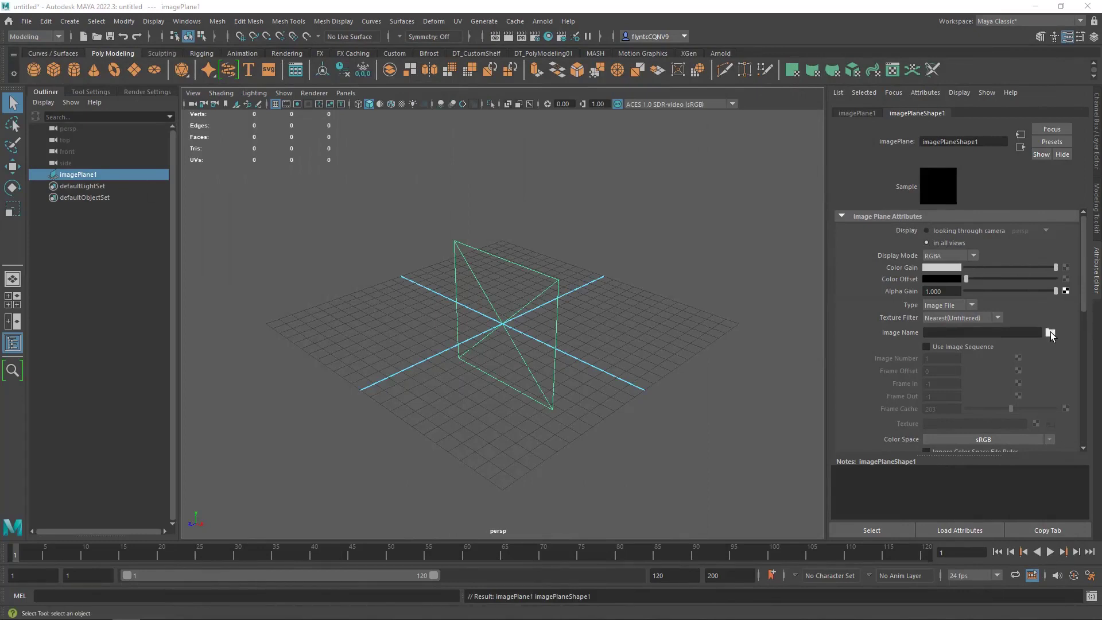
- Load depositphotos_80888542-stock-illustration-candlesticks.jpg from the project's sourceimages folder into the image plane and frame it in the perspective view
left_click(1050, 333)
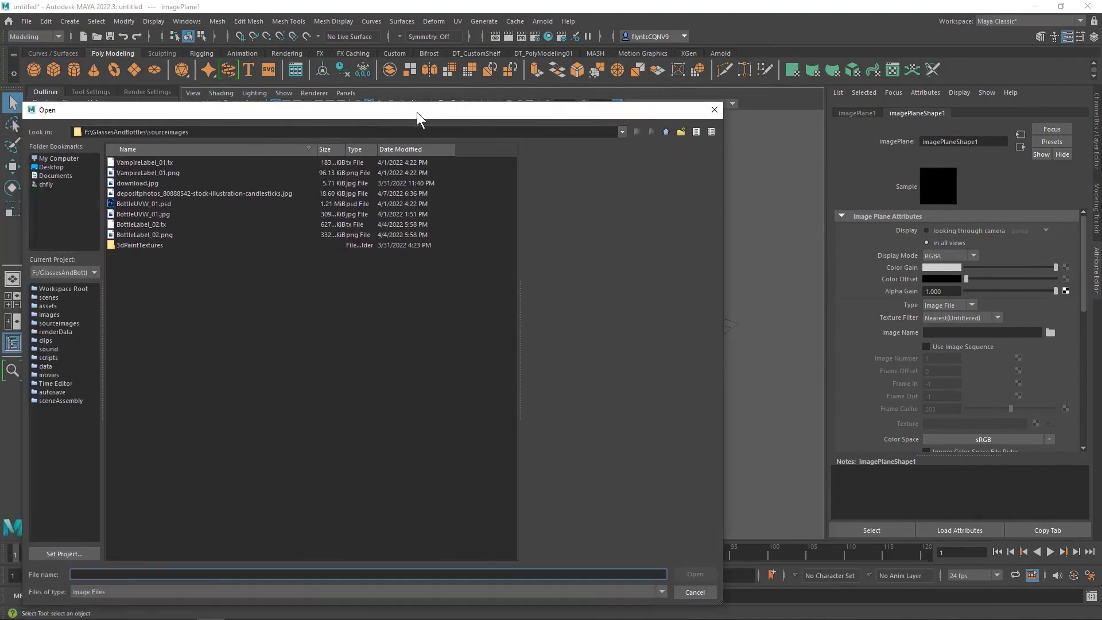
left_click_drag(419, 113, 563, 95)
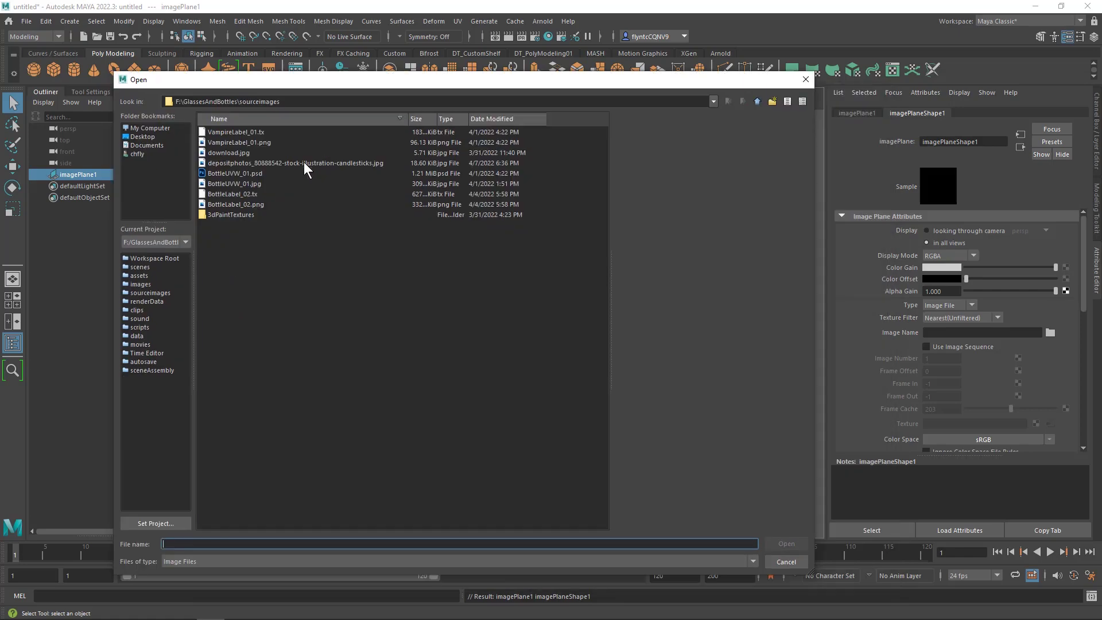
left_click(225, 162)
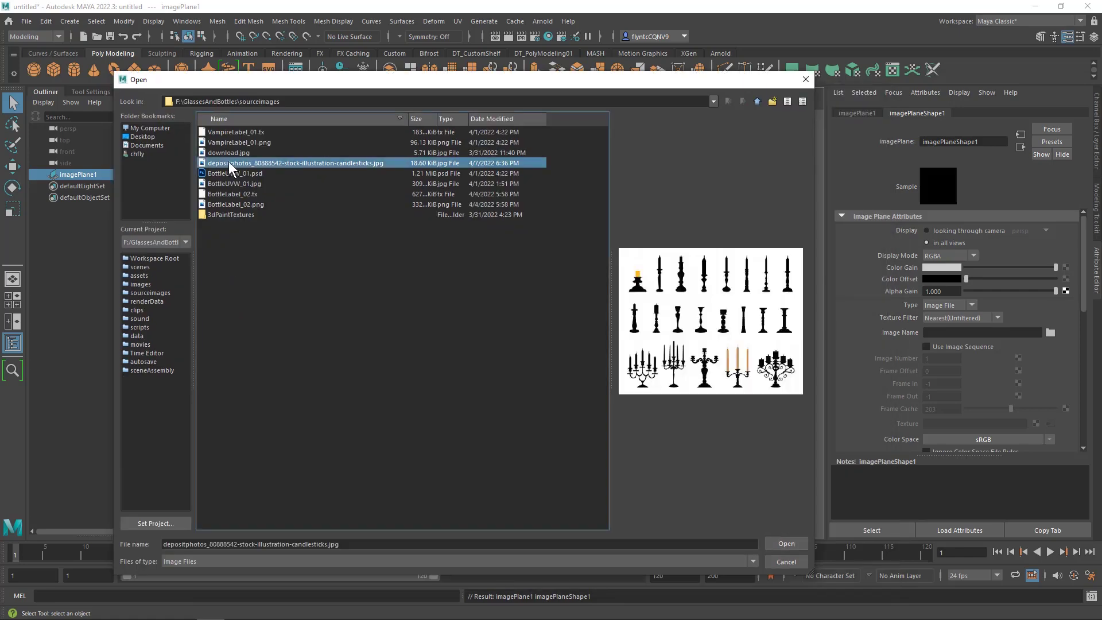
left_click(786, 543)
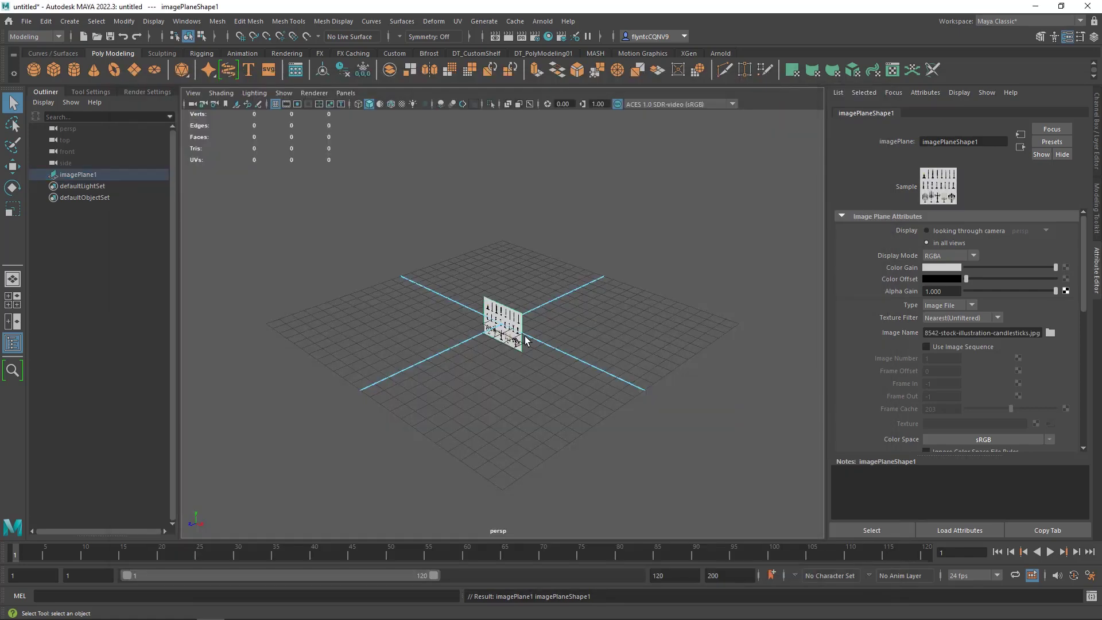
key("f")
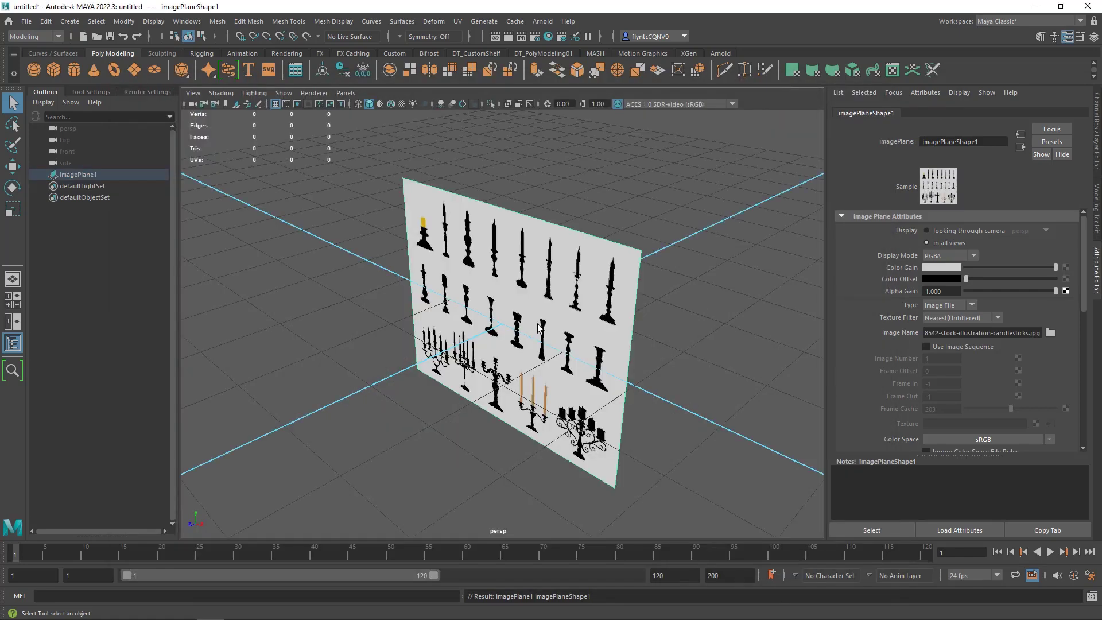
left_click_drag(481, 381, 536, 358, "alt")
key("f")
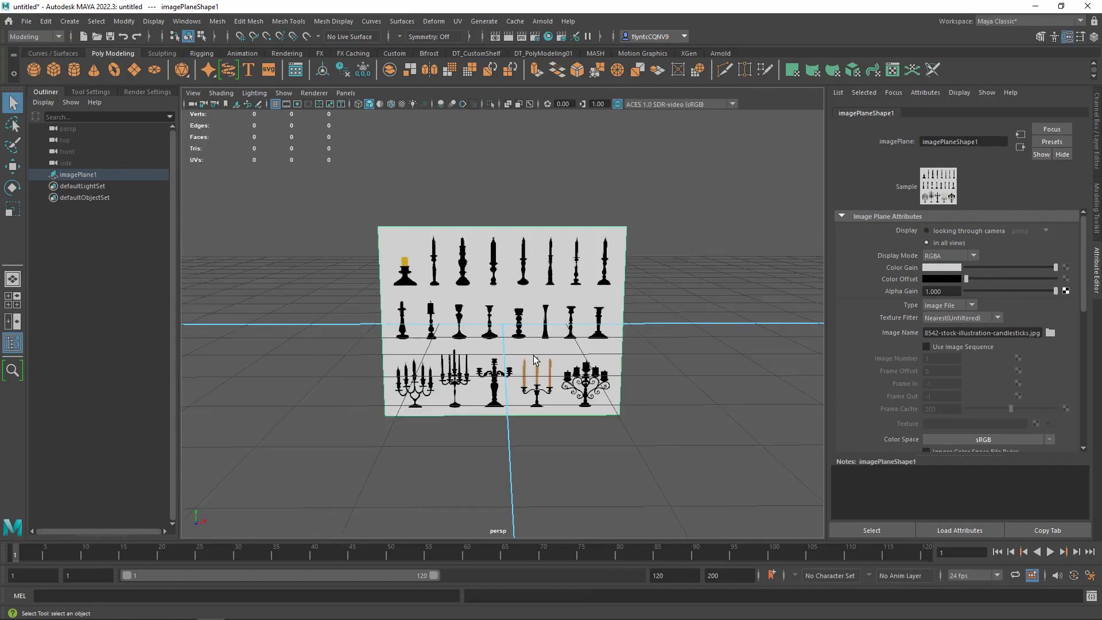
- Scale the image plane uniformly to about 7.02 and move it to about X -10.66, Y 1.67
key("r")
left_click_drag(503, 324, 687, 339)
scroll(686, 339, "up", 1)
scroll(687, 339, "down", 7)
key("w")
left_click_drag(556, 323, 434, 325)
left_click_drag(381, 278, 385, 256)
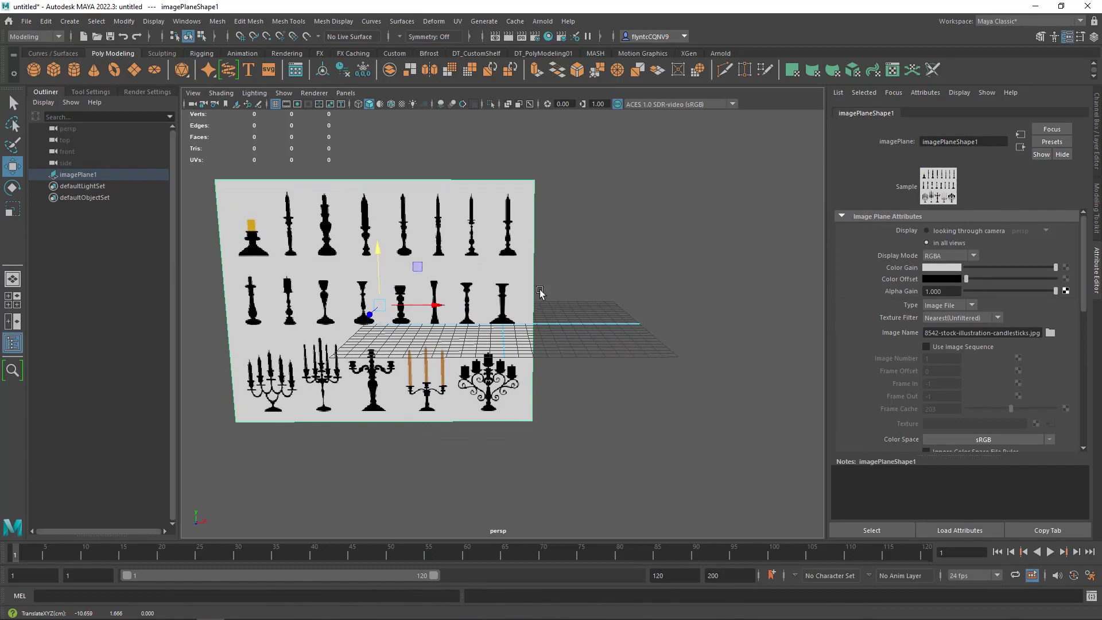
- Switch to the front view and set the candlestick image plane's texture filter to Mipmap Bilinear
key("space")
key("space")
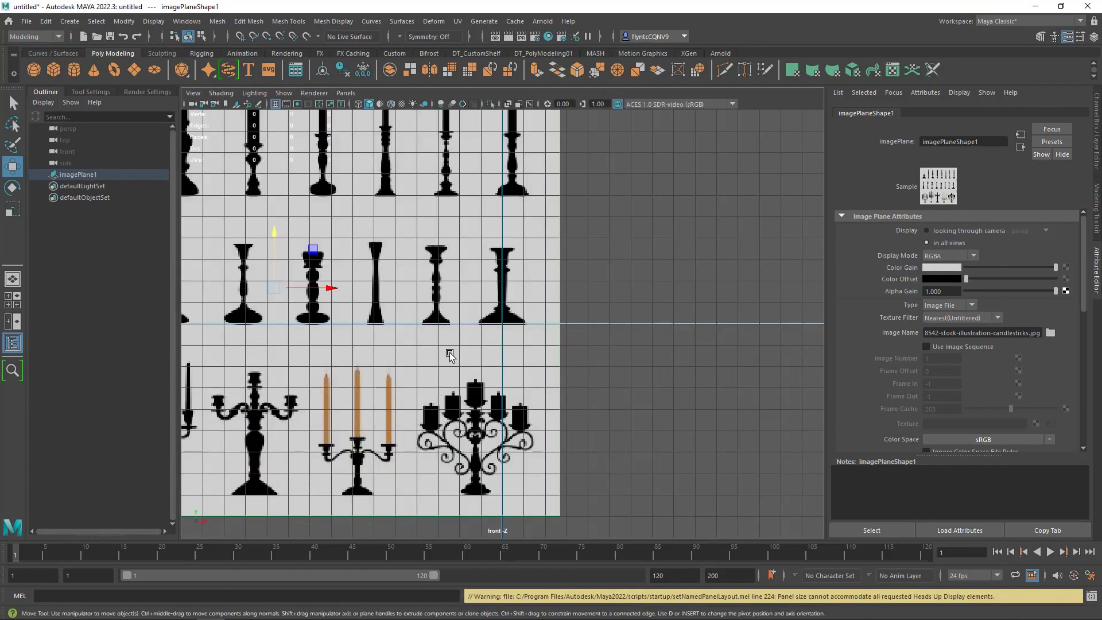
left_click_drag(327, 288, 327, 290)
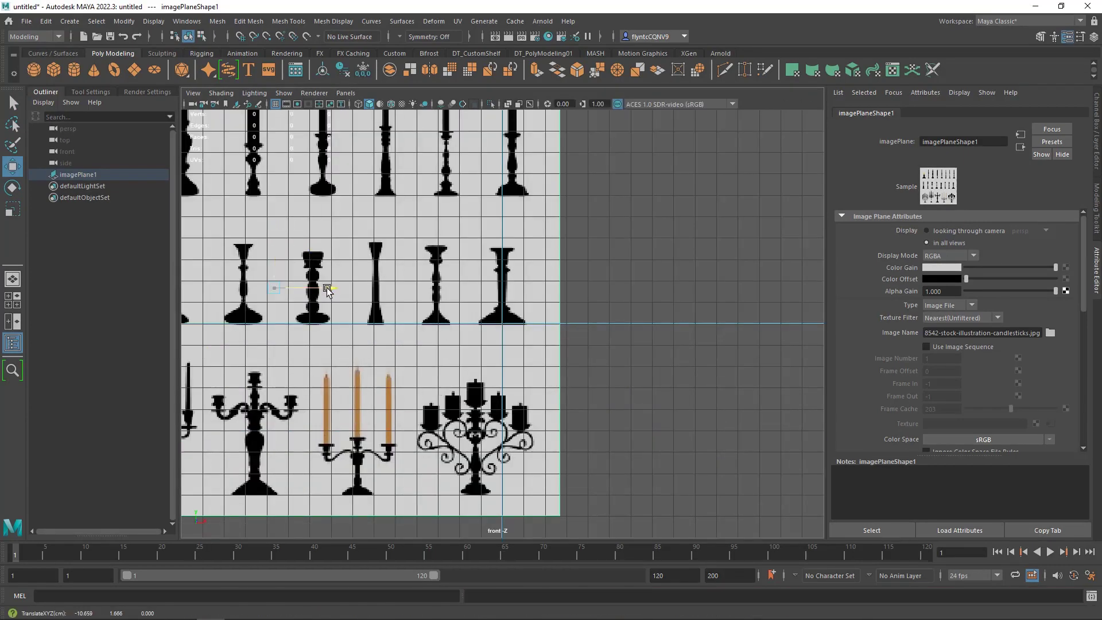
key("space")
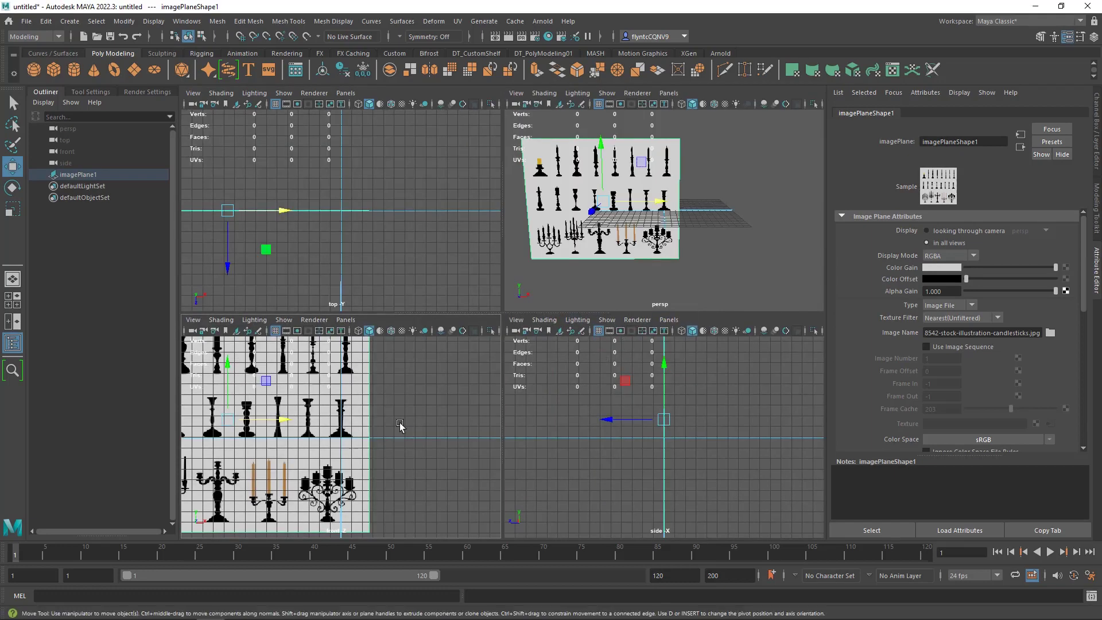
key("space")
scroll(473, 341, "down", 3)
scroll(479, 339, "up", 10)
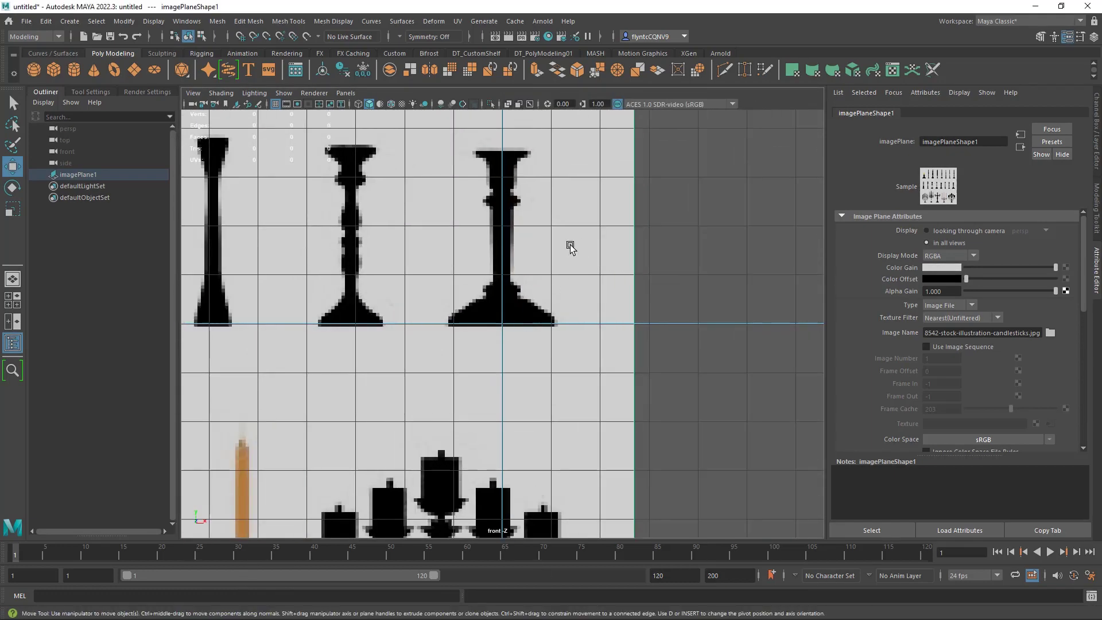
middle_click_drag(570, 245, 593, 324, "alt")
left_click(594, 325)
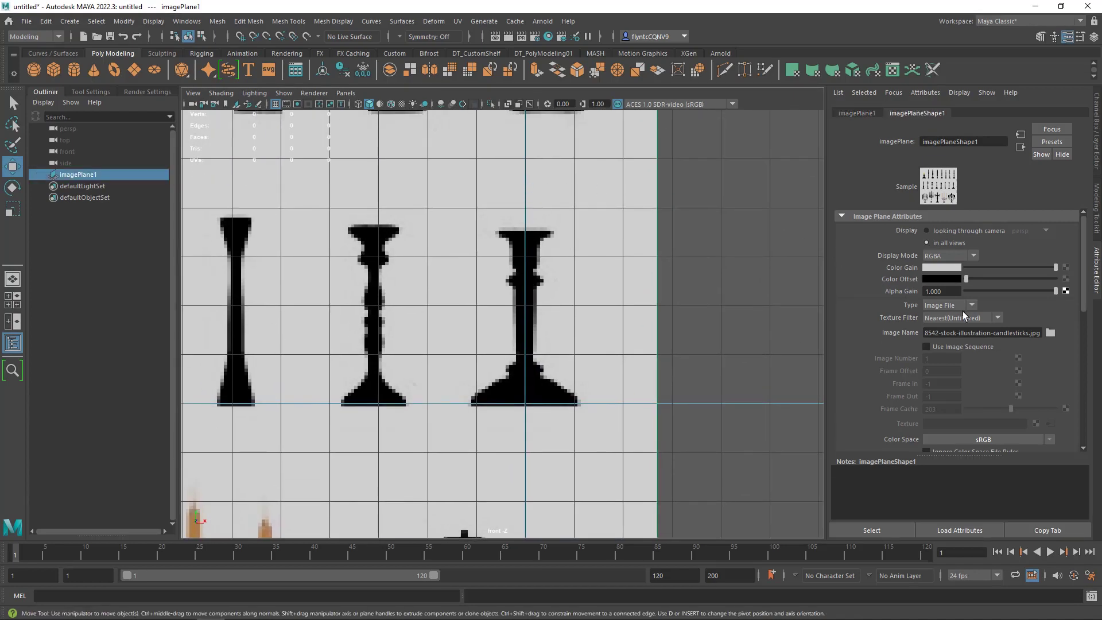
left_click(998, 318)
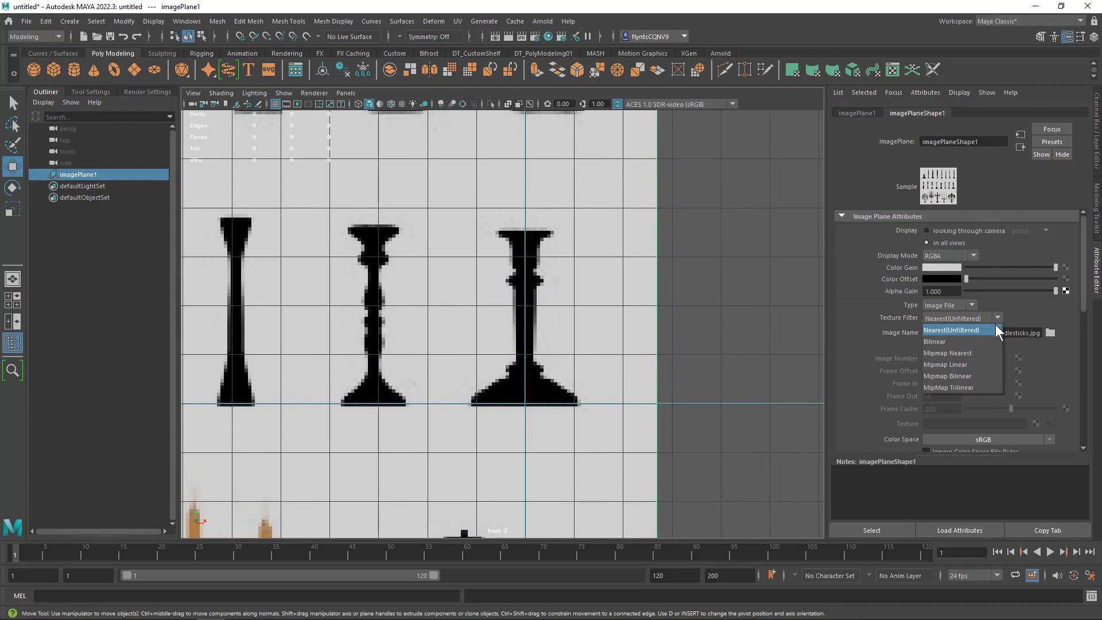
left_click(977, 375)
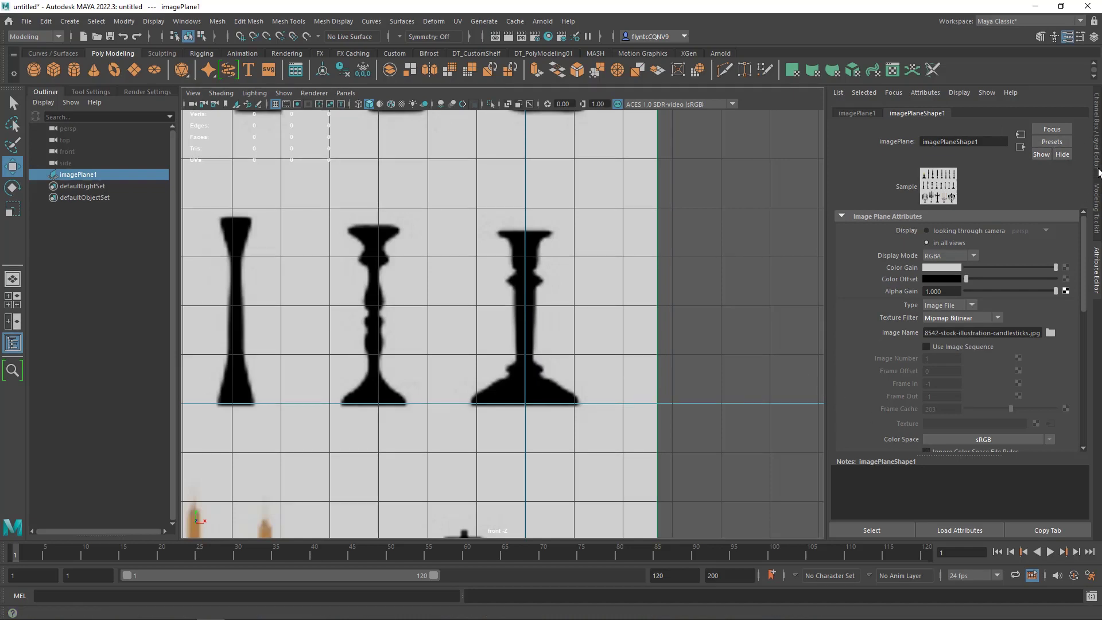
- Put the selected image plane on a new display layer and set that layer to reference mode
left_click(1096, 207)
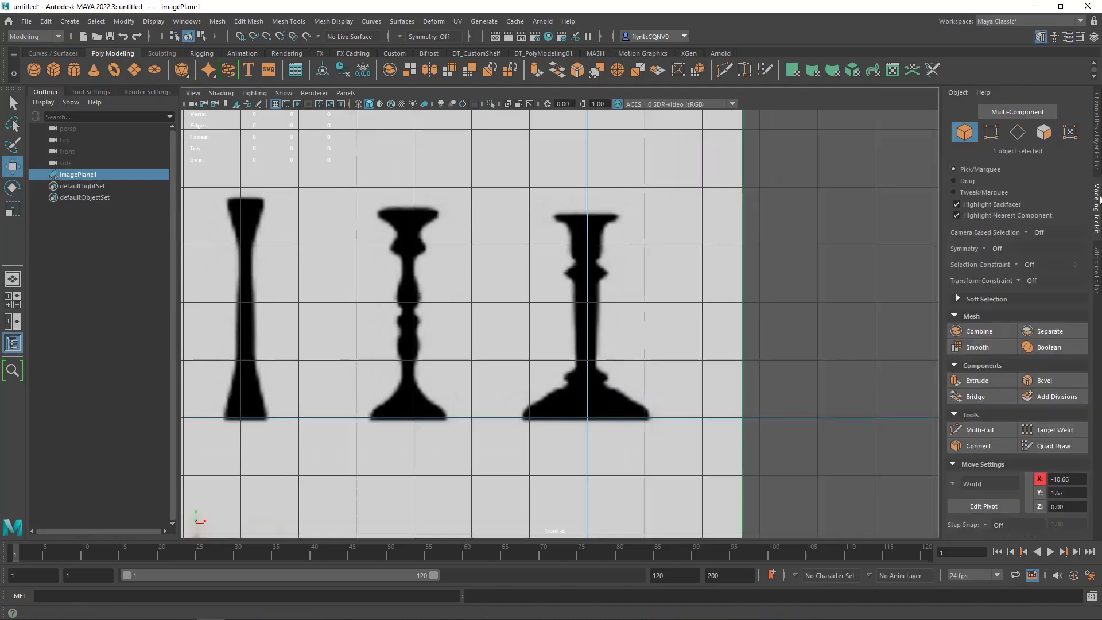
left_click(1096, 138)
left_click(1081, 439)
left_click(981, 454)
left_click(982, 454)
- With the Bezier Curve Tool, trace the middle-row candlestick on the vertical axis from its top centre along the rim and cup to the collar's outer tip
scroll(631, 300, "up", 1)
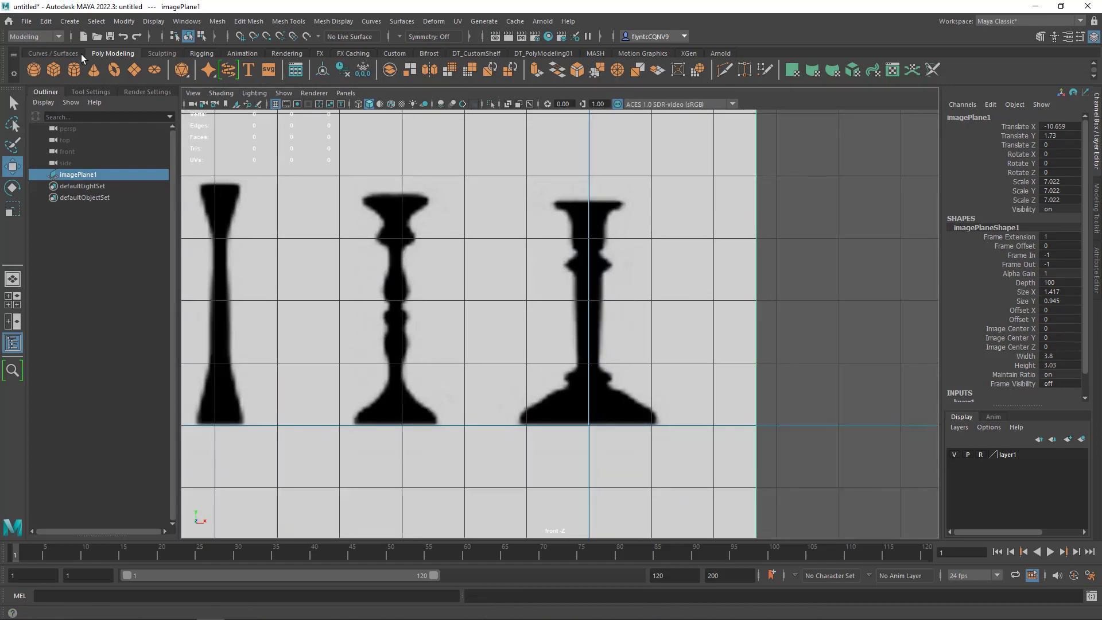
left_click(74, 23)
mouse_move(107, 110)
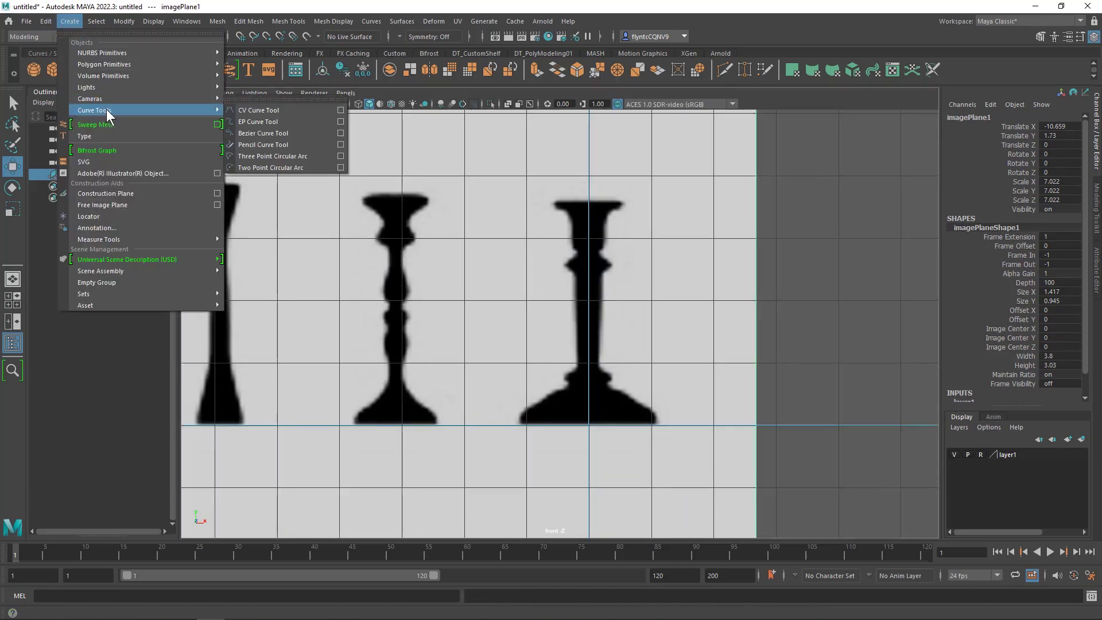
left_click(300, 133)
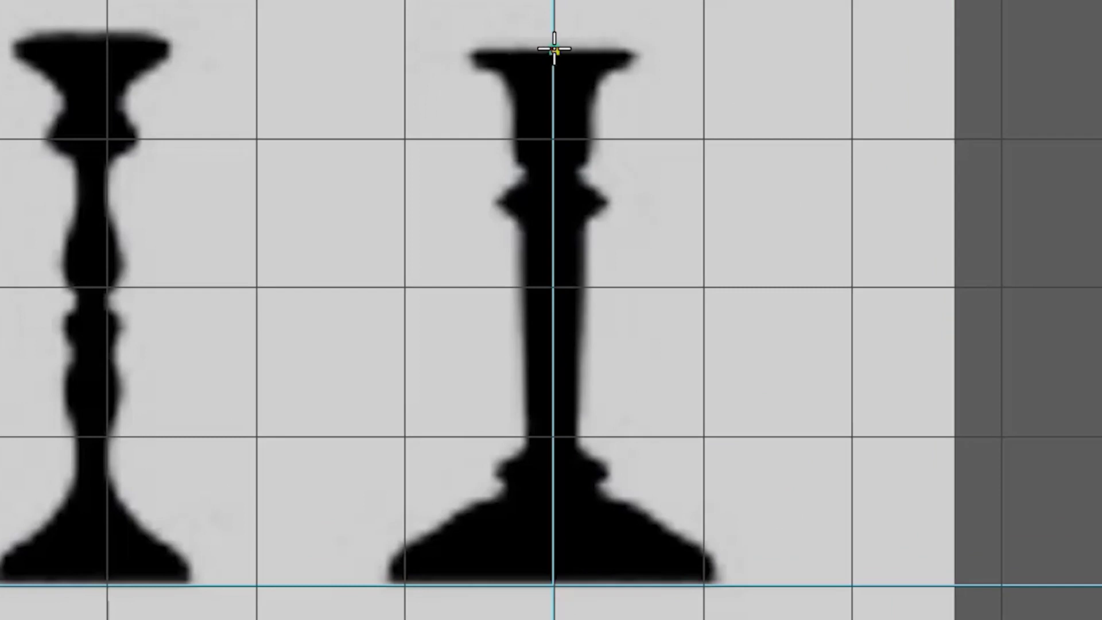
left_click(590, 202)
left_click(636, 50)
key("Return")
left_click(606, 77)
left_click(599, 120)
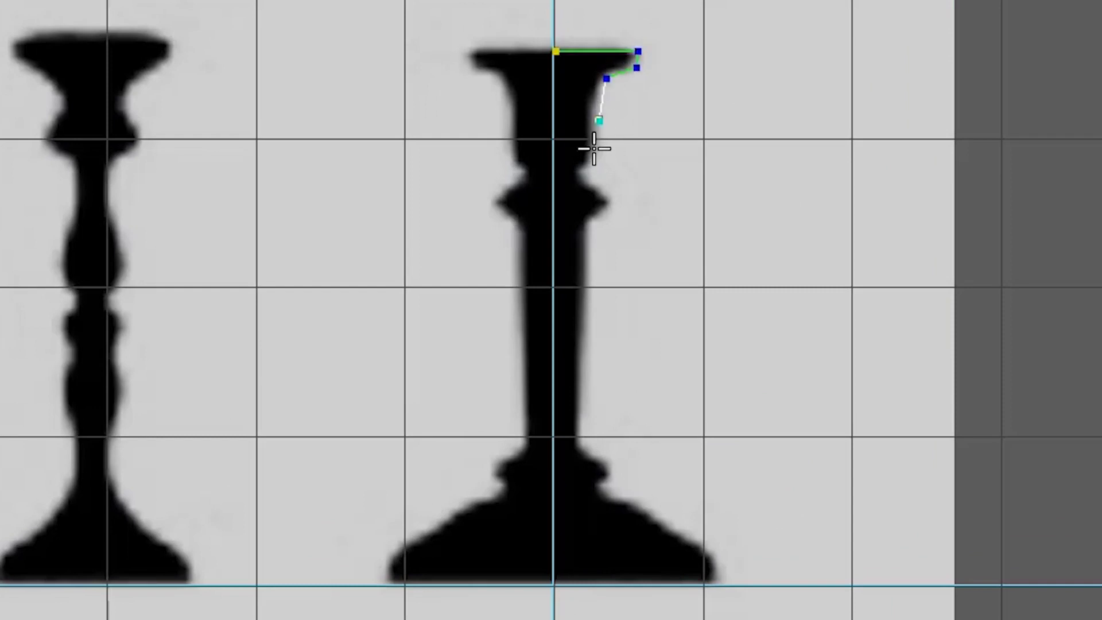
left_click(595, 152)
left_click(578, 174)
left_click(614, 199)
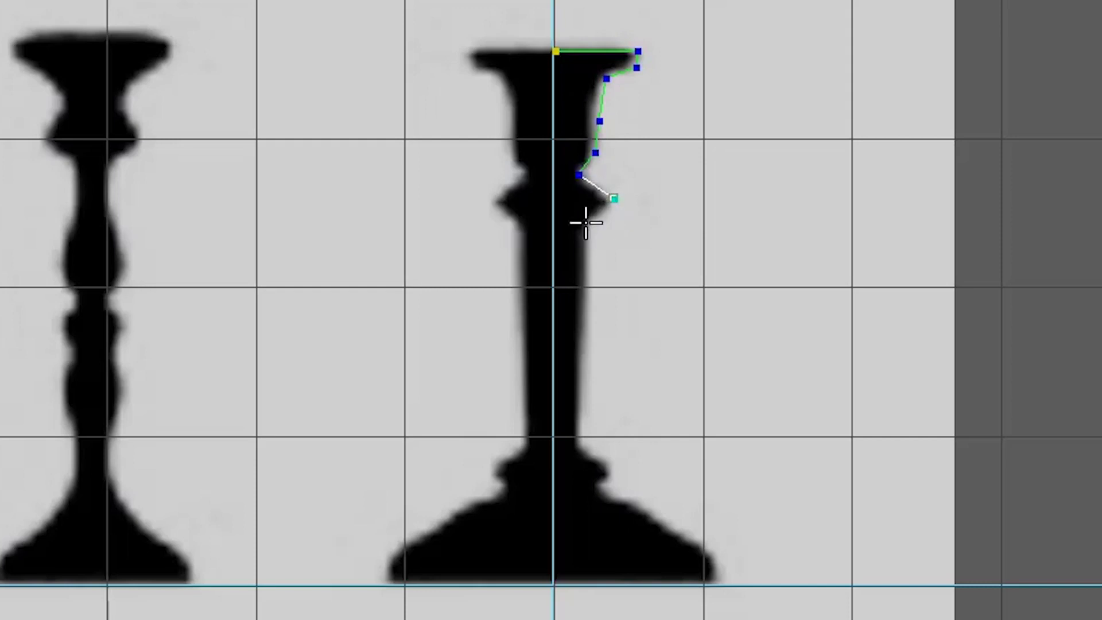
- Continue the Bezier profile down the shaft, around the lower collar and sloping base to the bottom centre, and finish the curve
left_click(590, 224)
left_click(591, 226)
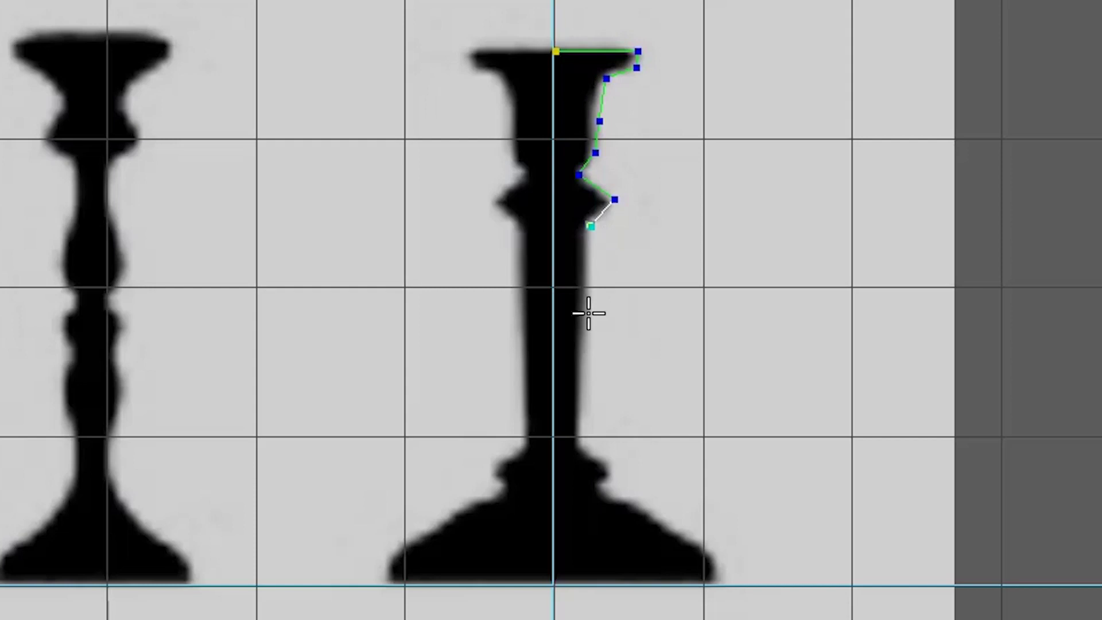
left_click(578, 444)
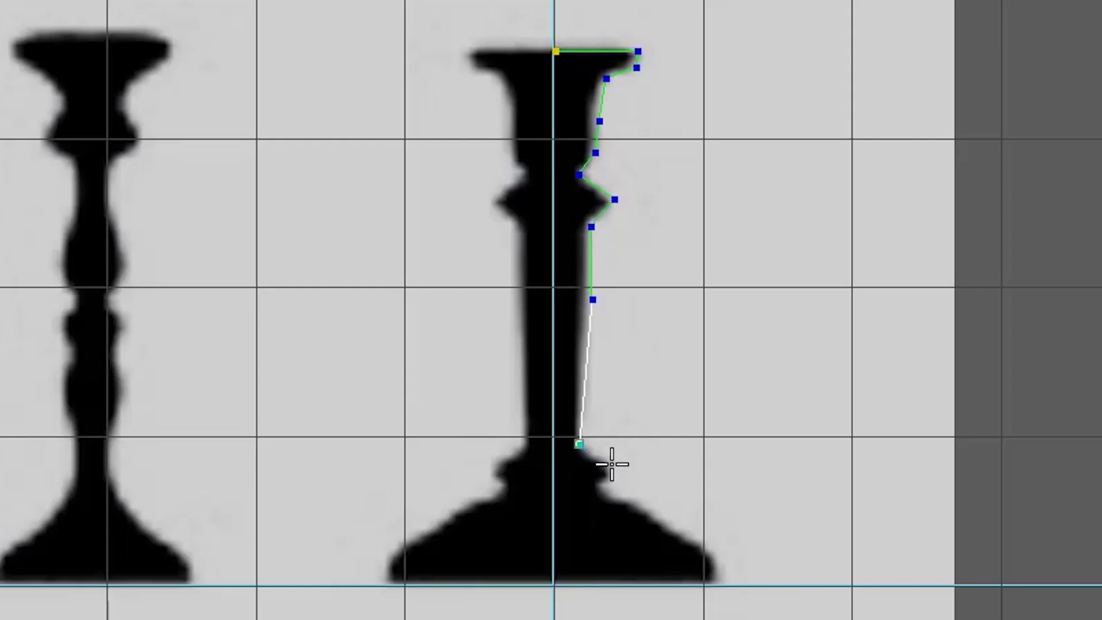
left_click(613, 466)
left_click(597, 488)
left_click(635, 502)
left_click(672, 527)
left_click(711, 551)
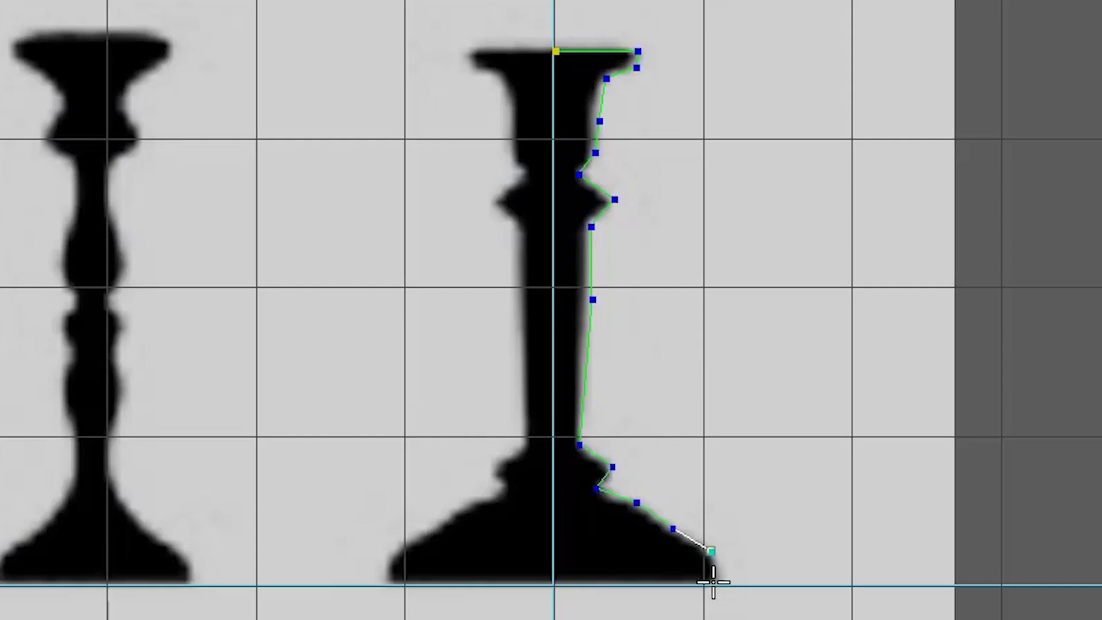
left_click(713, 584)
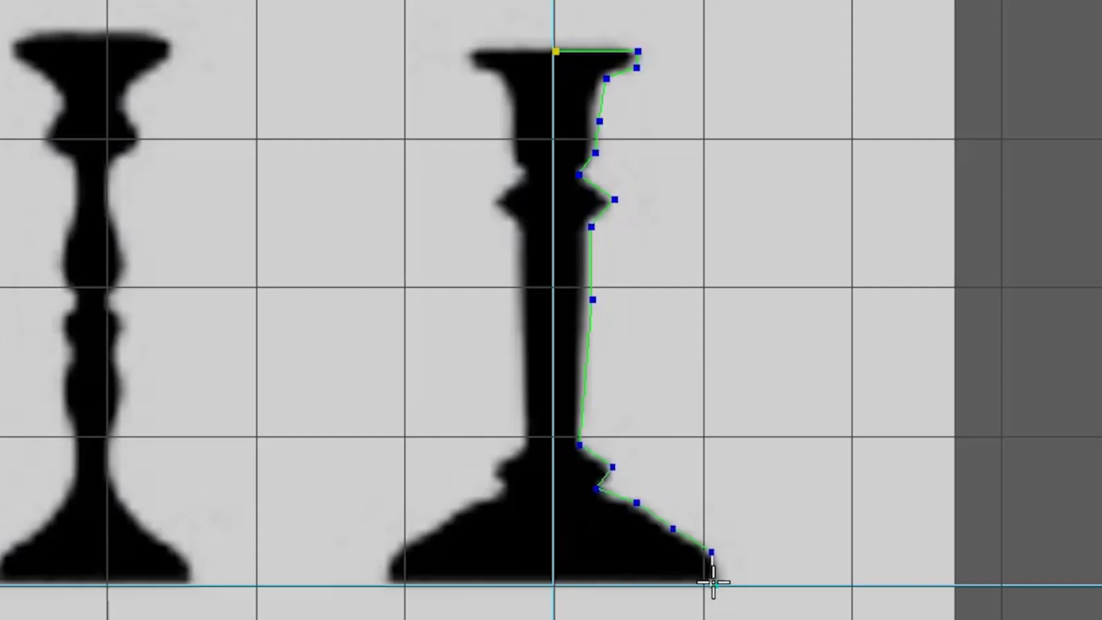
left_click(556, 583)
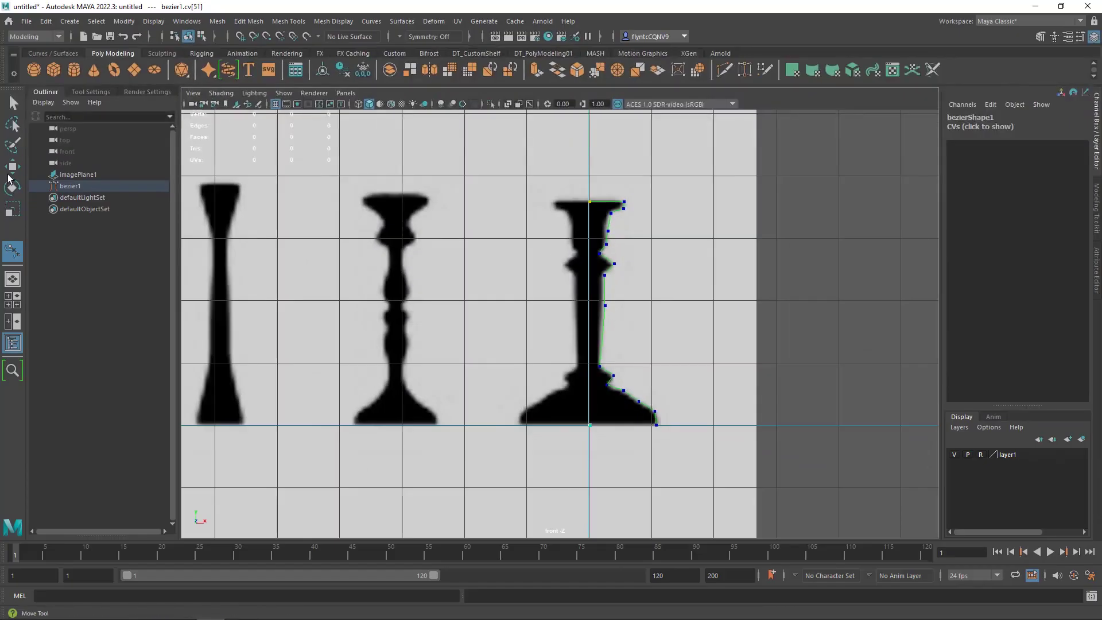
left_click(13, 166)
- Switch the finished Bezier profile curve to control vertex editing around the candlestick's rim
scroll(677, 284, "down", 5)
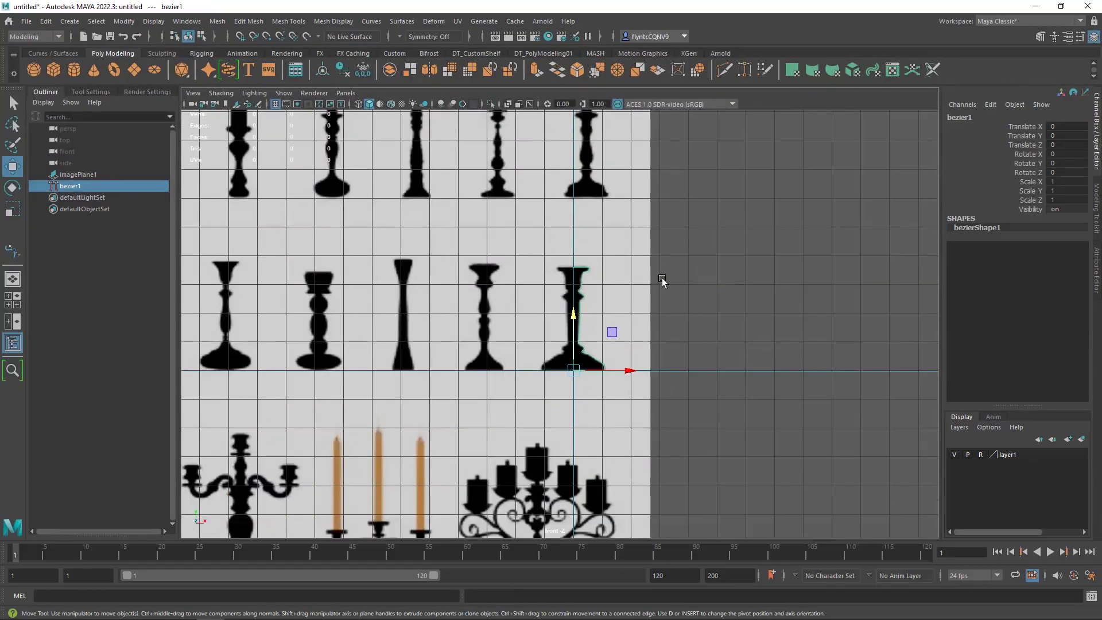
scroll(661, 278, "up", 5)
scroll(662, 280, "up", 6)
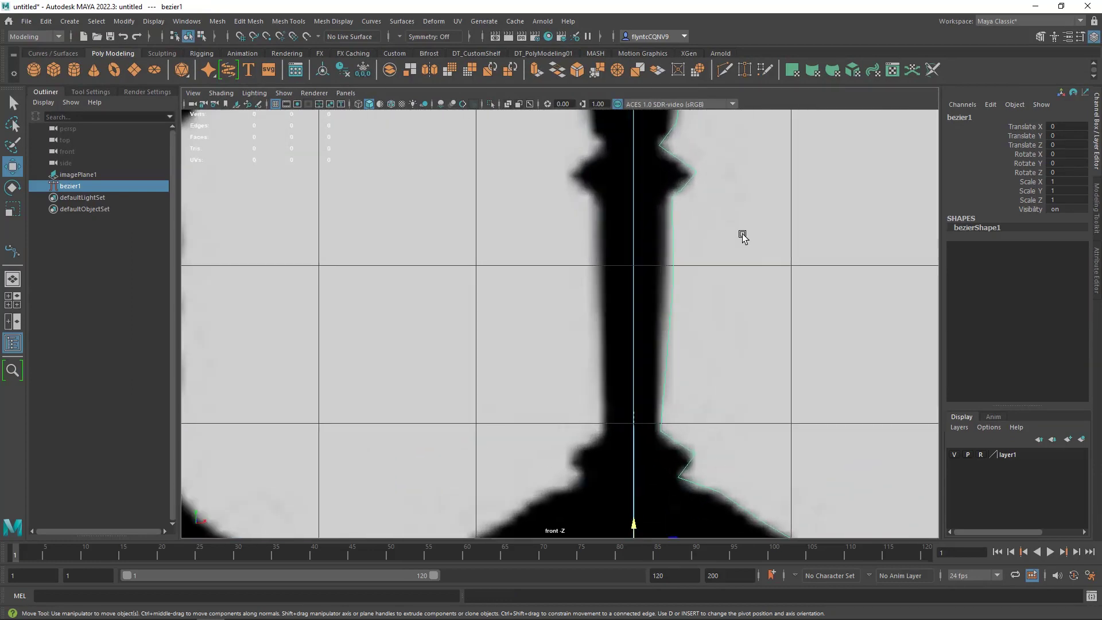
middle_click_drag(725, 235, 601, 485, "alt")
scroll(598, 334, "up", 1)
scroll(597, 337, "up", 4)
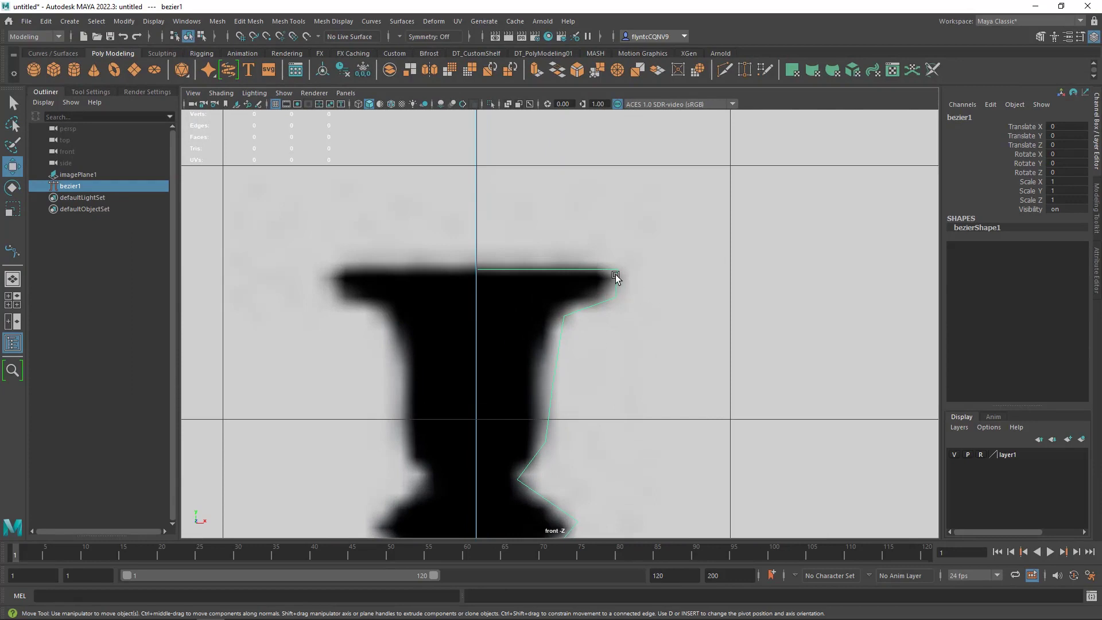
right_click_drag(617, 274, 591, 273)
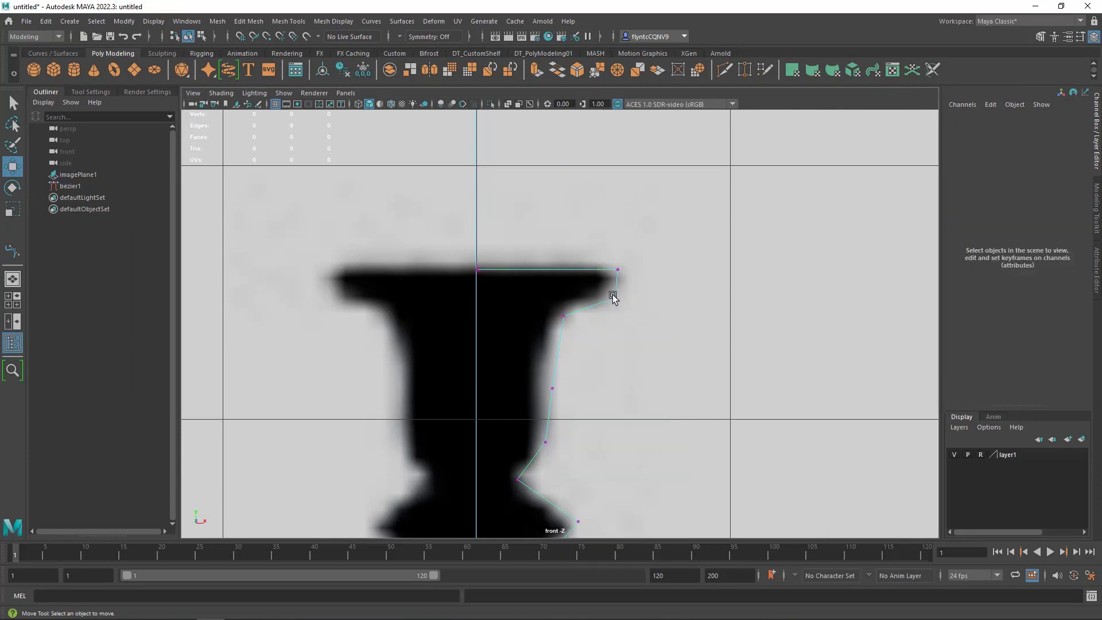
- Try to round the rim's top outer corner by pulling tangent handles out of its profile point and tilting them
left_click(619, 269)
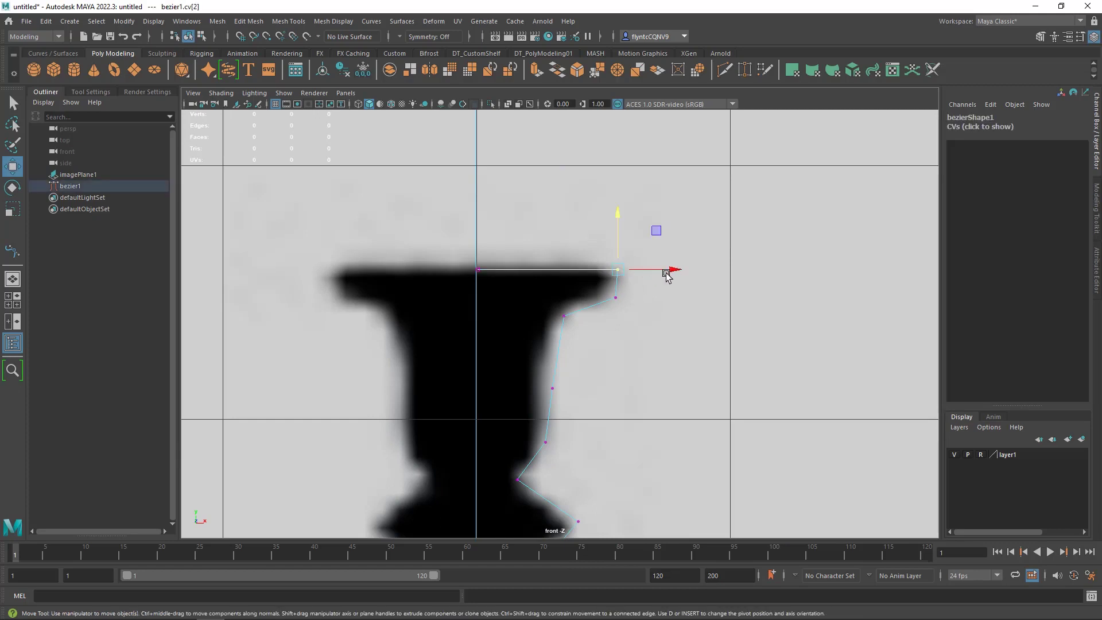
mouse_move(677, 272)
left_mouse_down()
mouse_move(703, 271)
mouse_move(663, 271)
left_mouse_up()
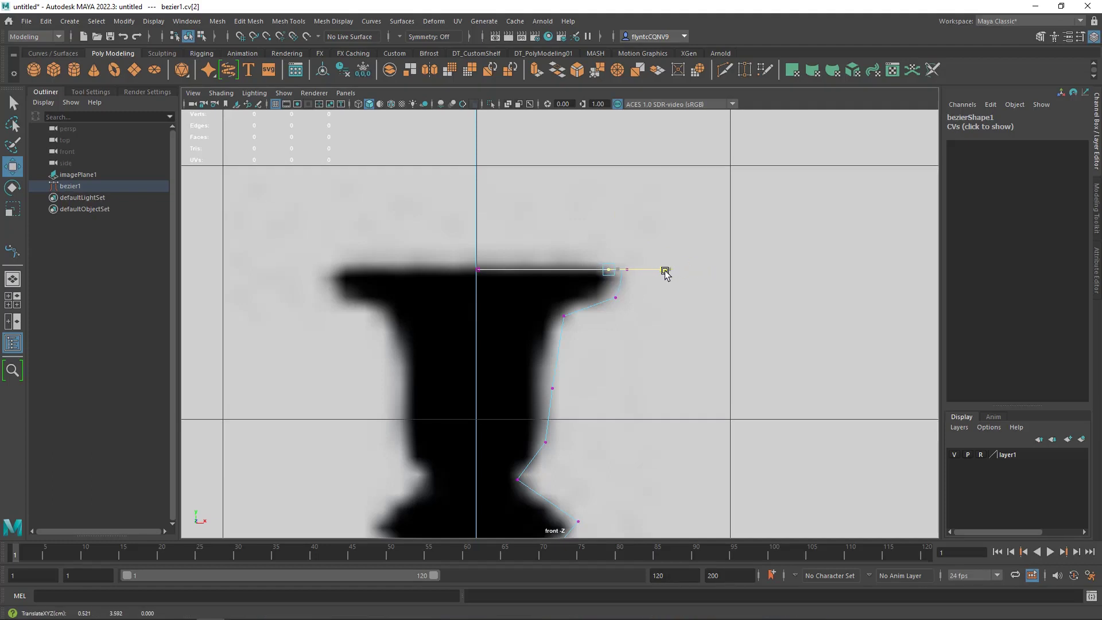
left_click_drag(606, 222, 605, 210)
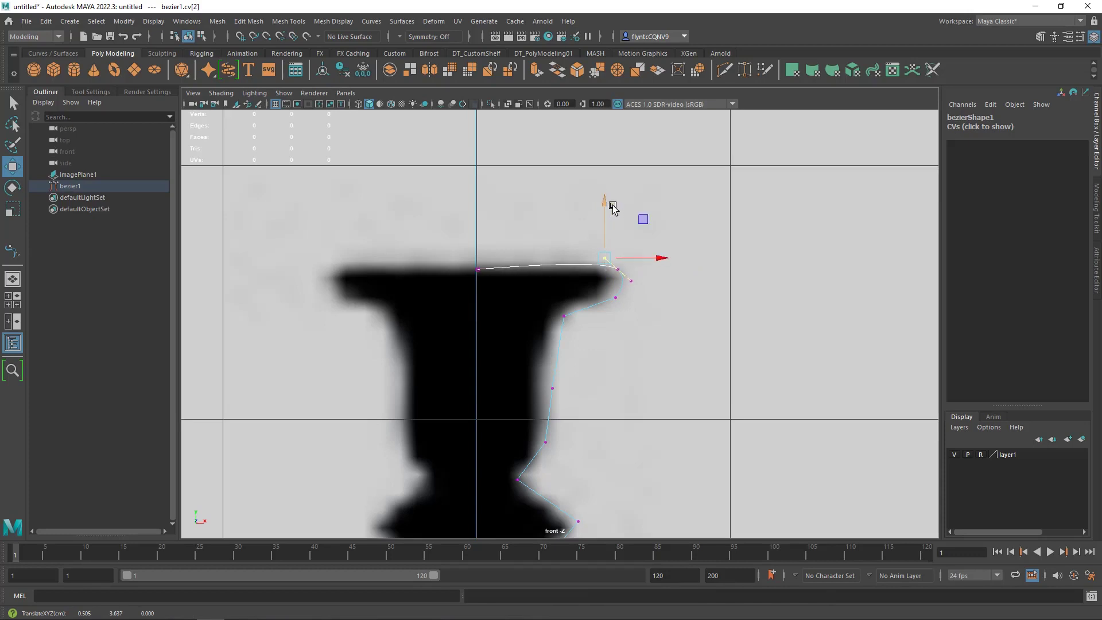
left_click(618, 268)
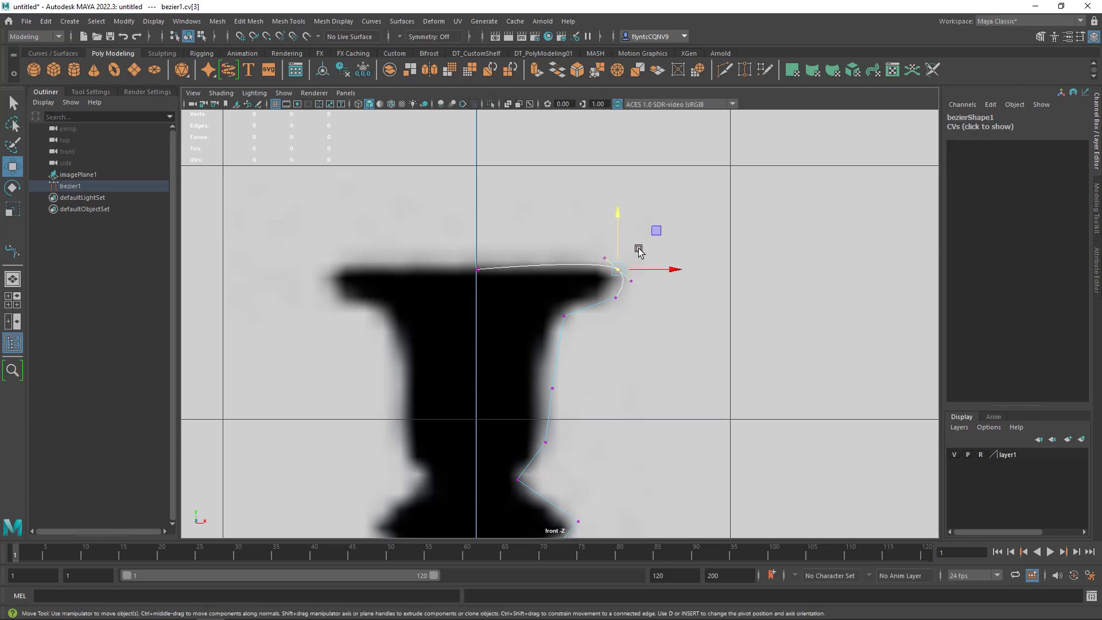
right_click_drag(638, 252, 689, 256, "shift")
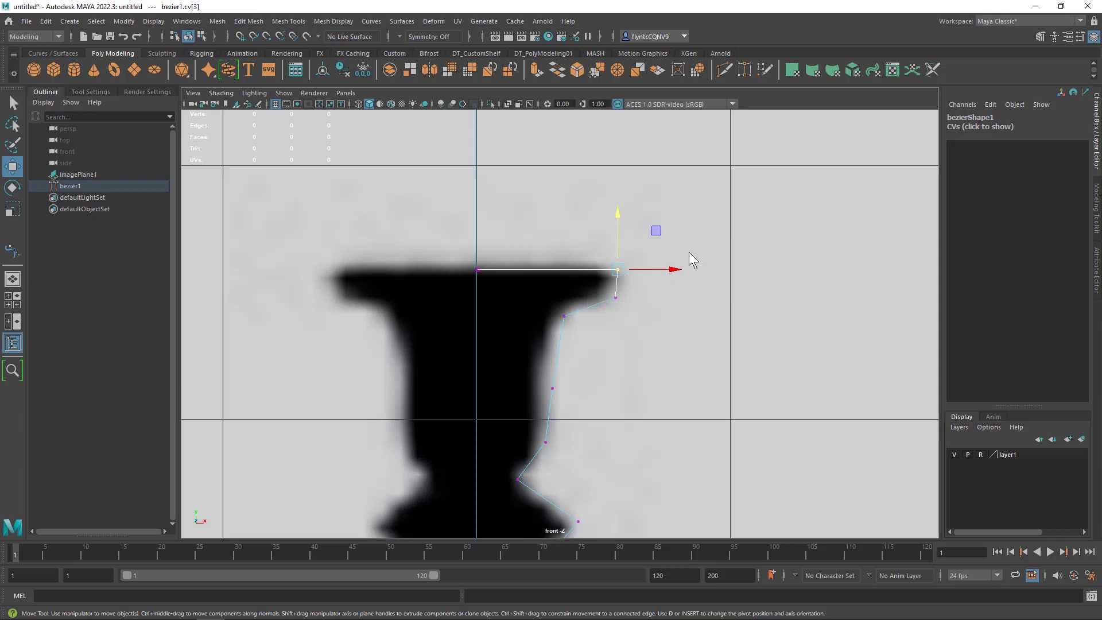
- Round the rim's lower edge and its transition into the cup by pulling out tangent handles and moving both points inward to the silhouette
left_click(615, 298)
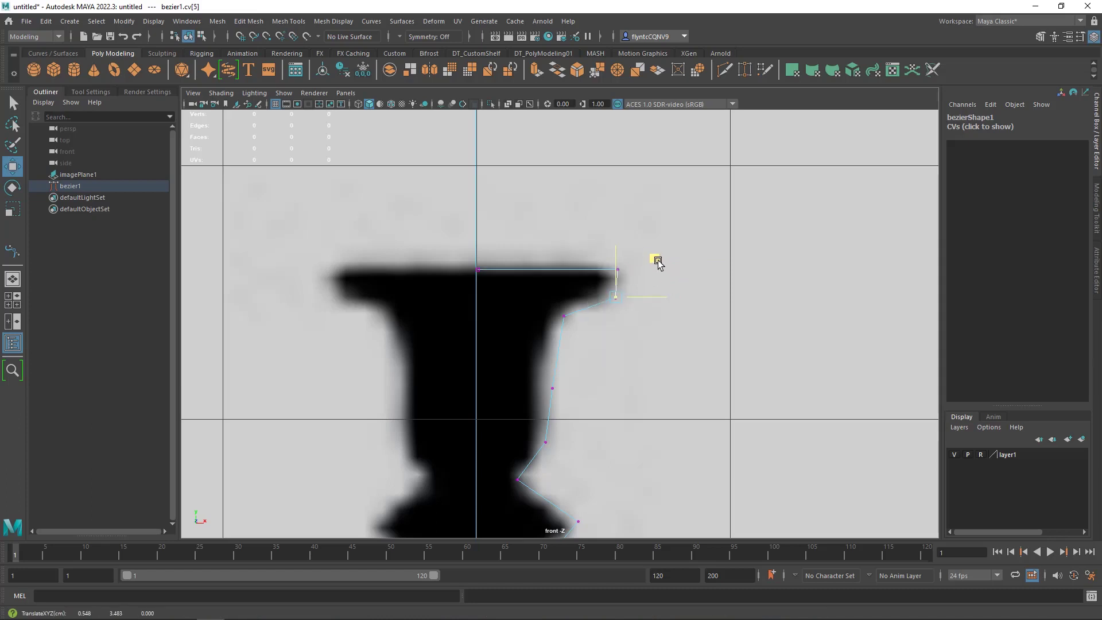
middle_click_drag(658, 262, 666, 257)
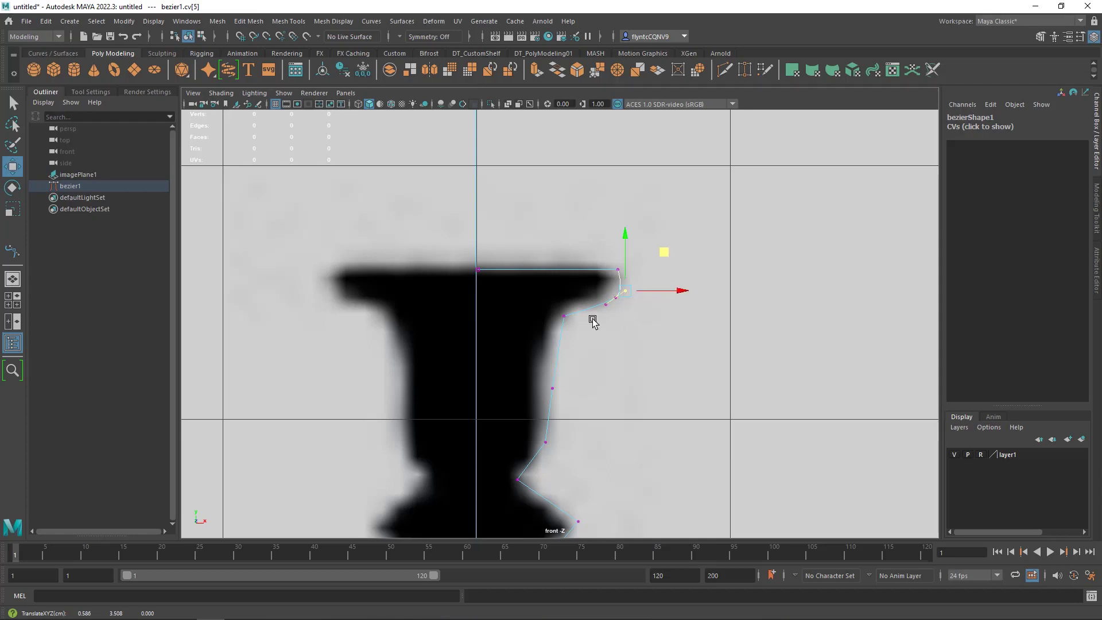
left_click(564, 315)
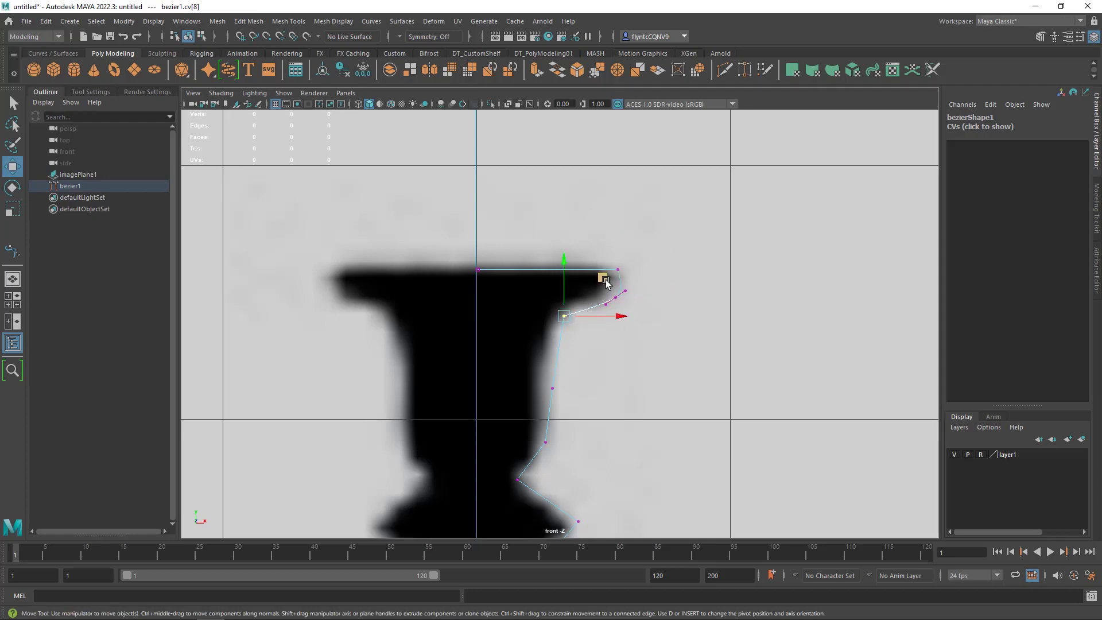
middle_click_drag(602, 282, 617, 262)
left_click_drag(617, 263, 618, 264)
middle_click_drag(617, 264, 593, 286)
left_click(564, 315)
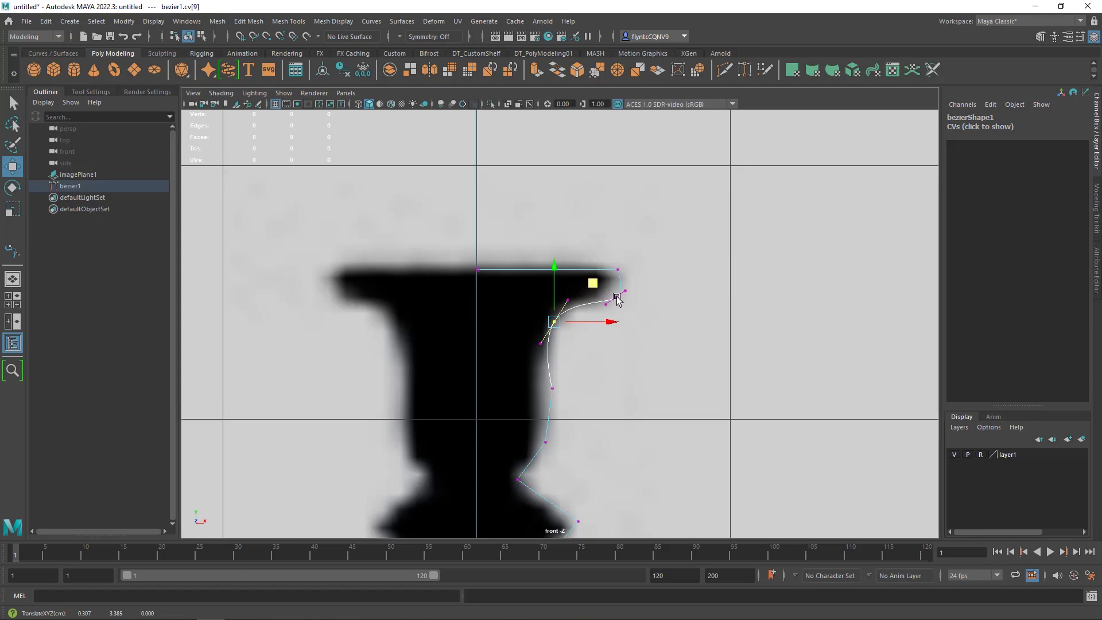
left_click(617, 298)
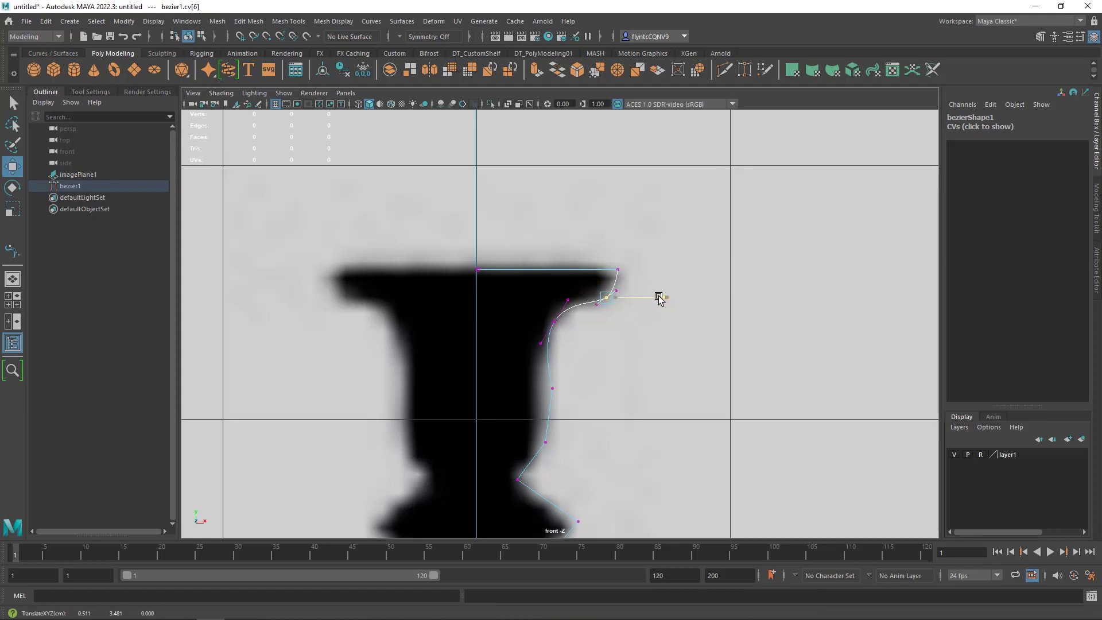
left_click(659, 298)
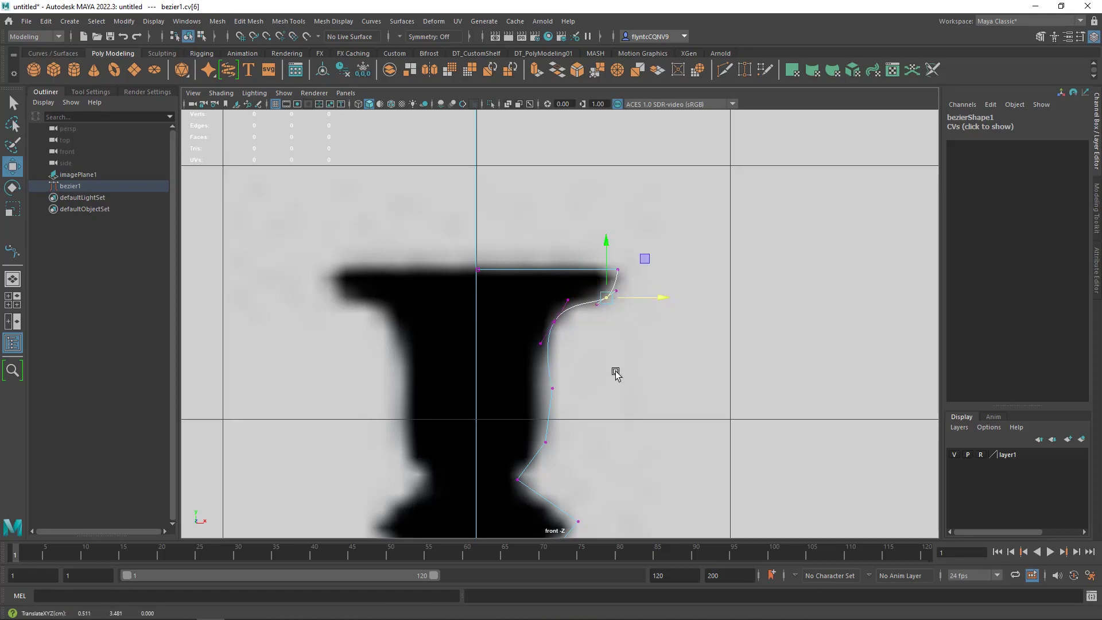
- Pull vertical tangent handles from the cup wall's middle point and slanted ones from the point just above the notch
left_click(551, 380)
left_click_drag(552, 380, 551, 312)
left_click(544, 441)
left_click_drag(576, 403, 587, 390)
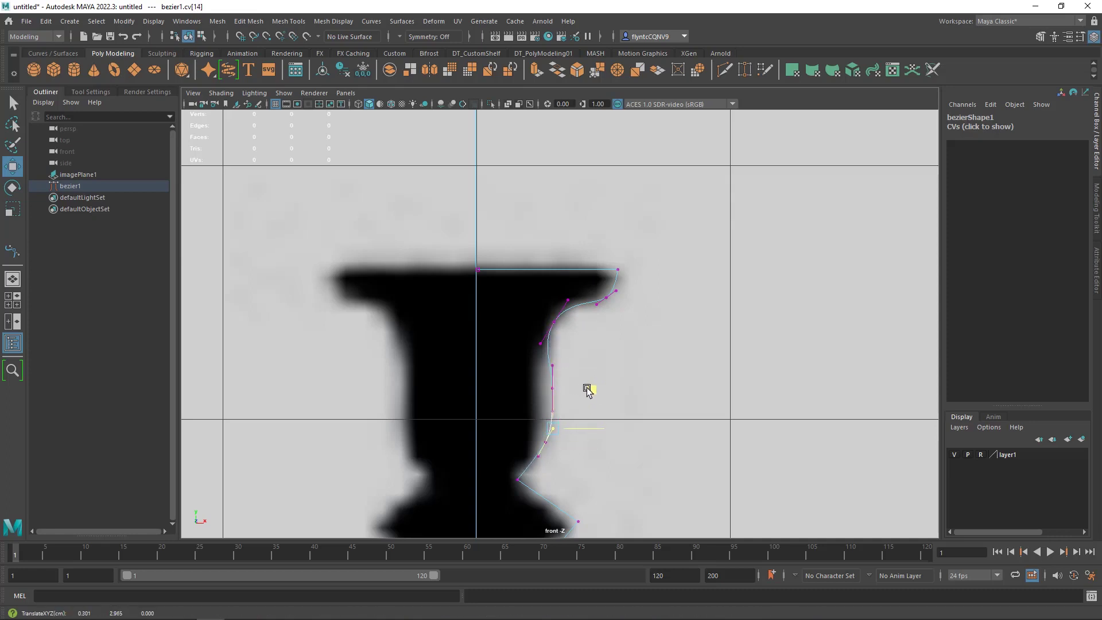
left_click(602, 441)
scroll(577, 471, "down", 2)
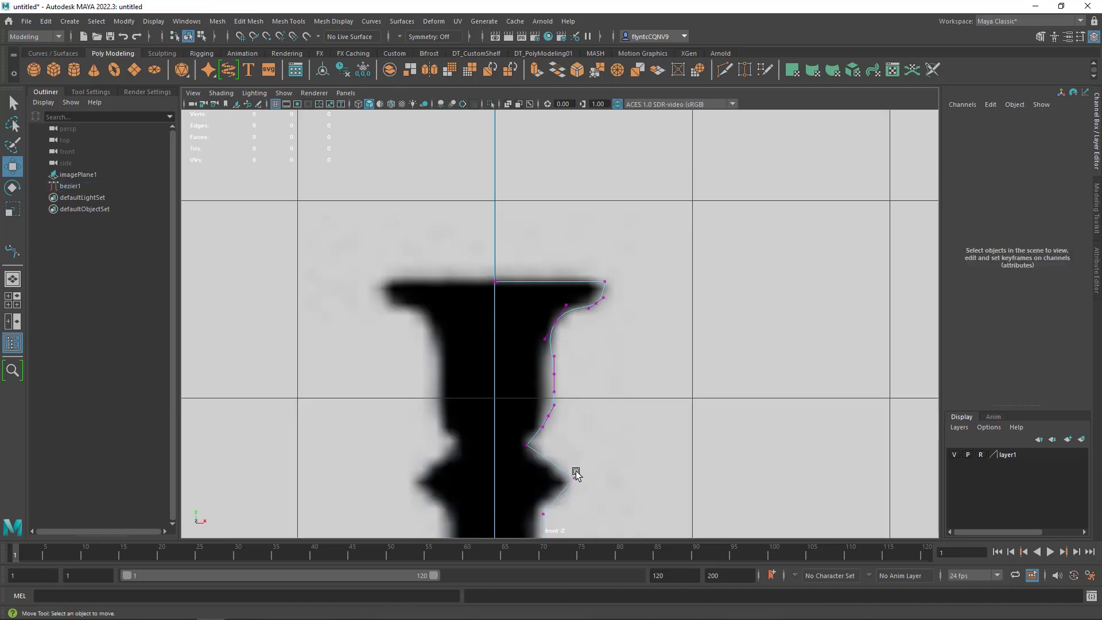
- Pull vertical tangent handles out of the upper collar's outer tip point and hide the grid
left_click(574, 480)
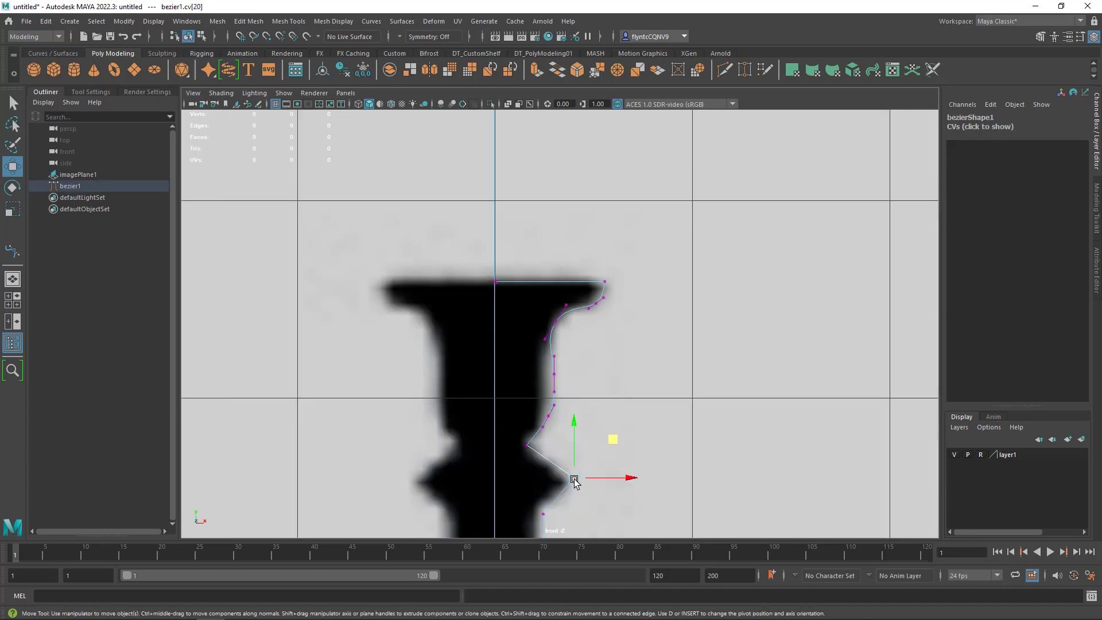
left_click_drag(574, 445, 574, 423)
scroll(569, 423, "down", 5)
scroll(569, 423, "up", 4)
right_click_drag(628, 465, 624, 490, "alt")
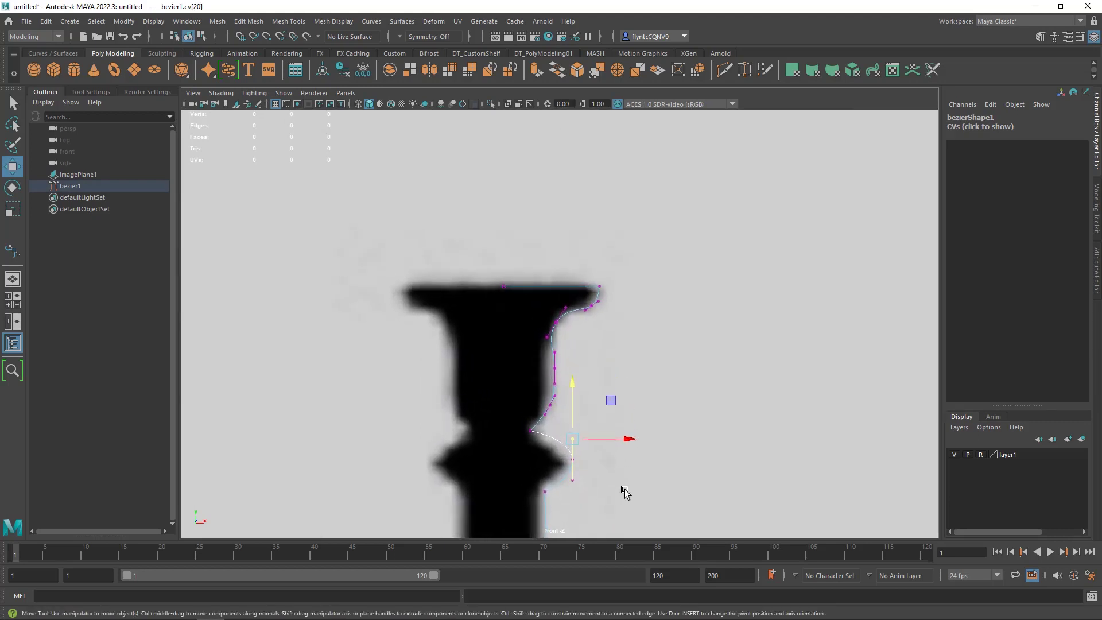
middle_click_drag(624, 490, 619, 323, "alt")
right_click_drag(616, 312, 587, 427, "alt")
- Move the shaft's top point inward and give the mid-shaft, shaft-foot and lower collar tip points vertical tangents
scroll(543, 325, "up", 1)
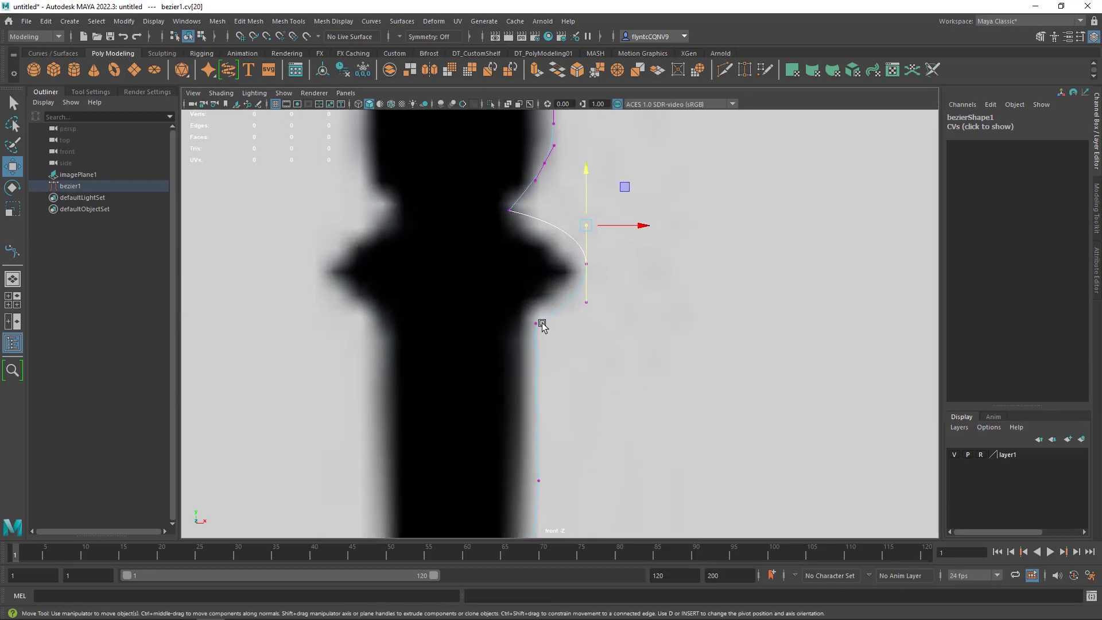
left_click(537, 324)
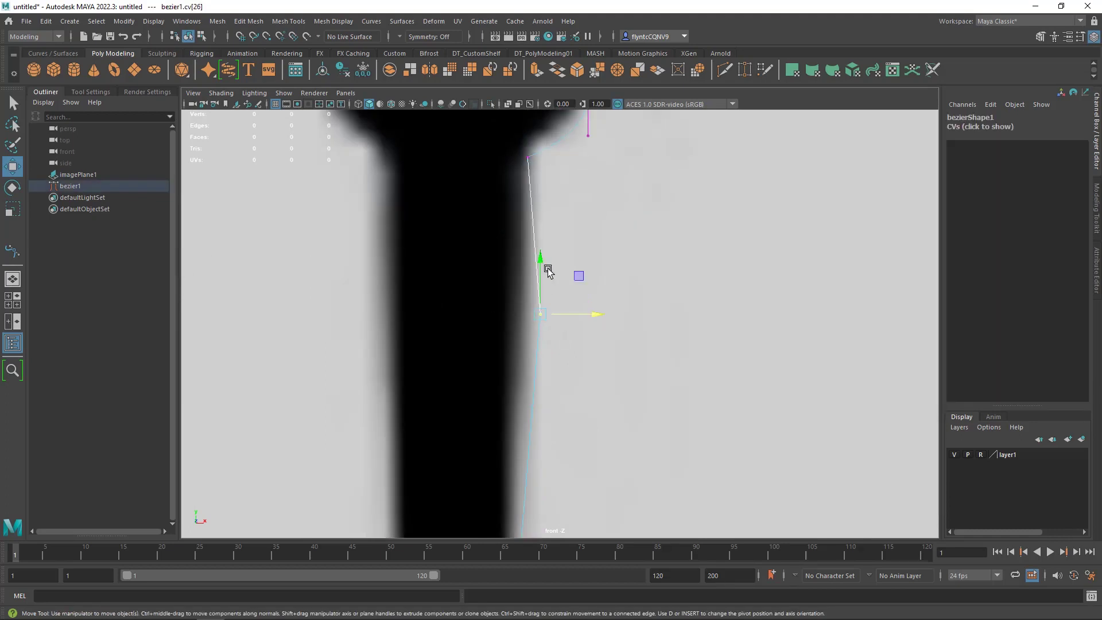
left_click_drag(541, 262, 540, 224)
middle_click_drag(580, 402, 547, 310, "alt")
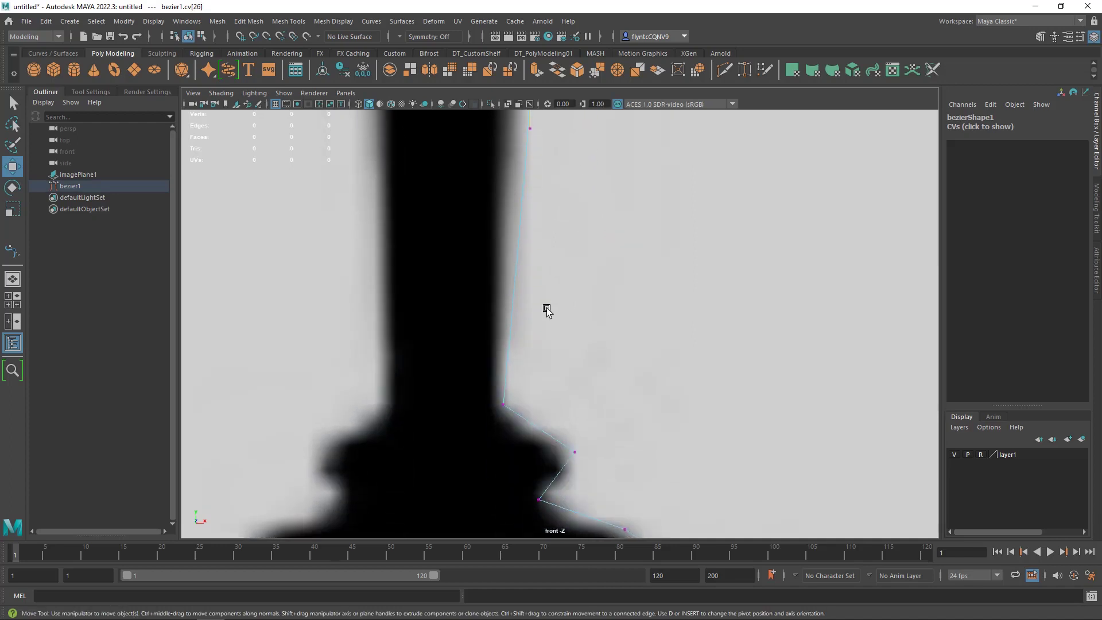
left_click(504, 404)
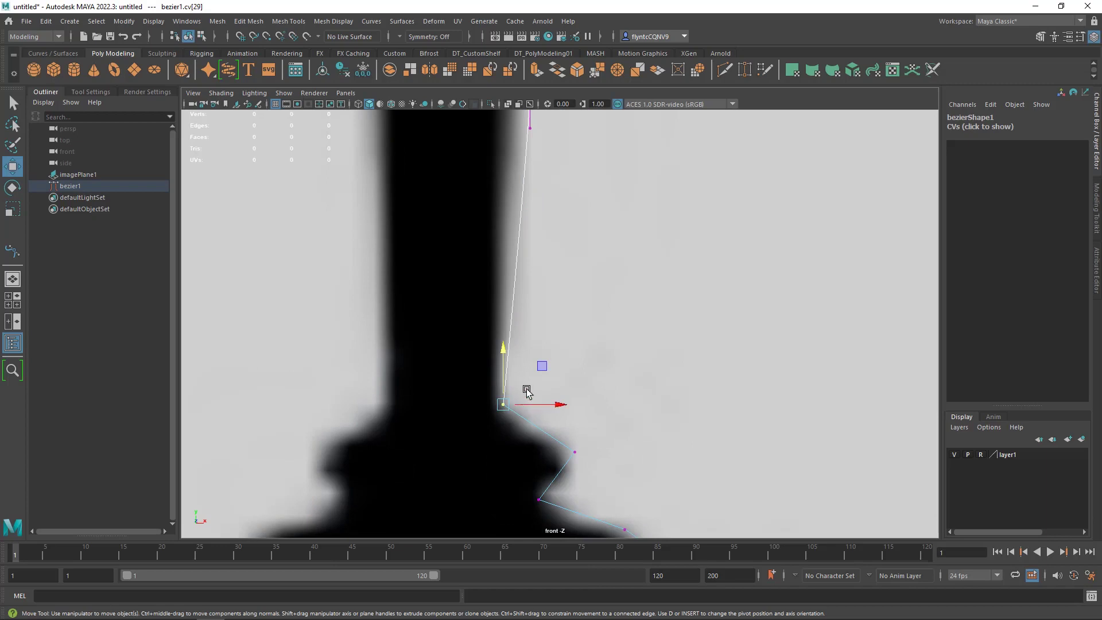
left_click_drag(500, 368, 501, 349)
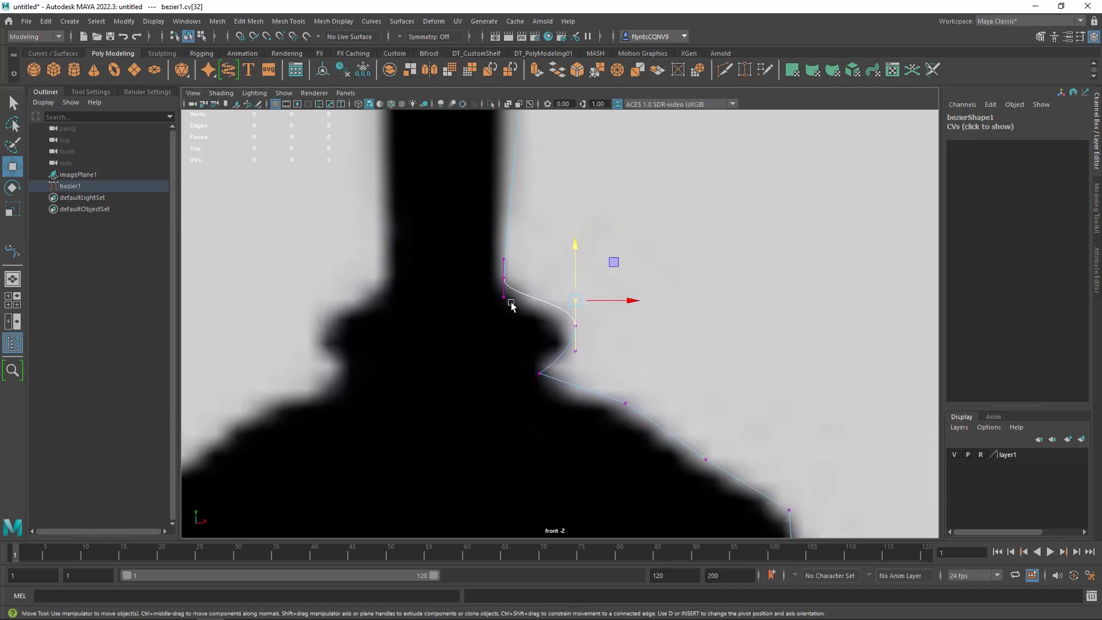
- Make the notch point beneath the lower collar a Bezier Corner and raise its outer handle to bulge the curve toward the base
left_click(540, 373)
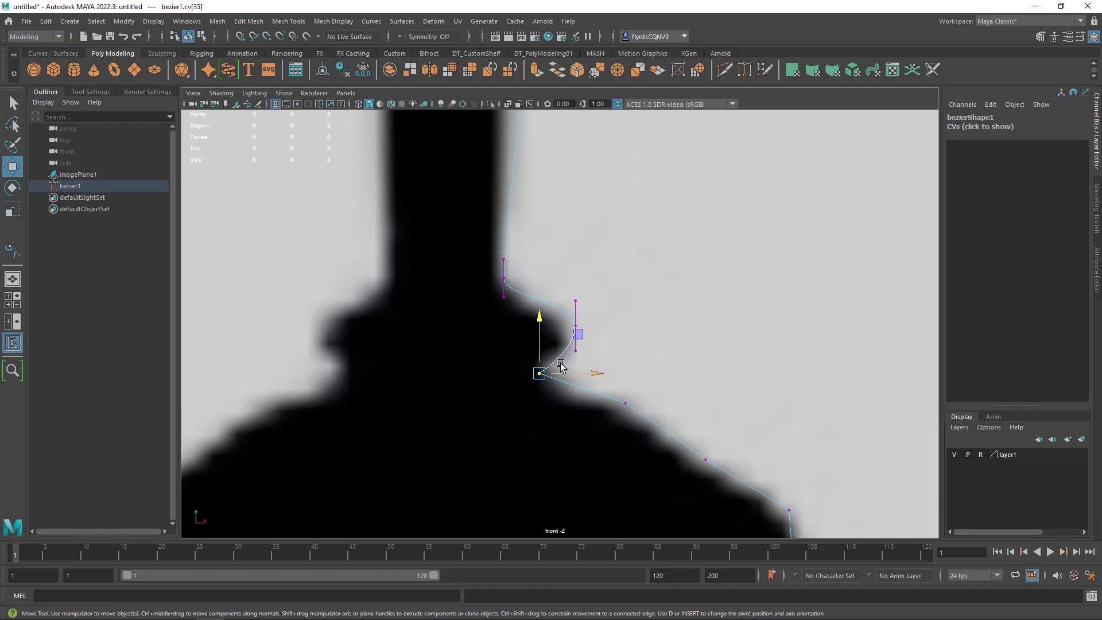
left_click_drag(539, 340, 536, 312)
left_click(539, 372)
right_click(541, 373)
key("ctrl+z")
right_click(539, 373, "shift")
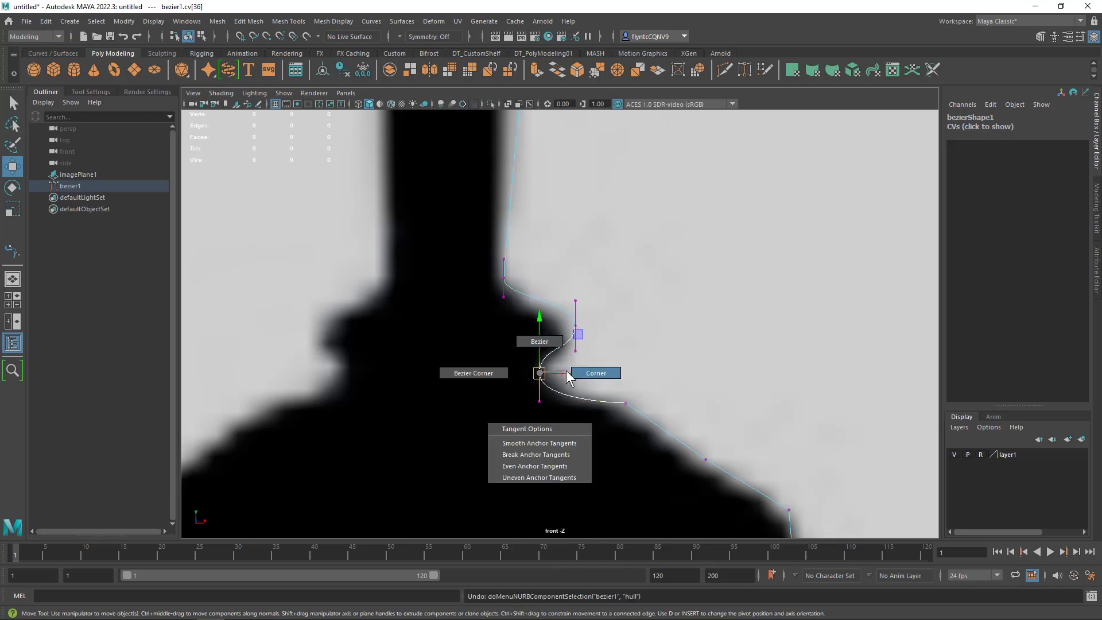
left_click(502, 373)
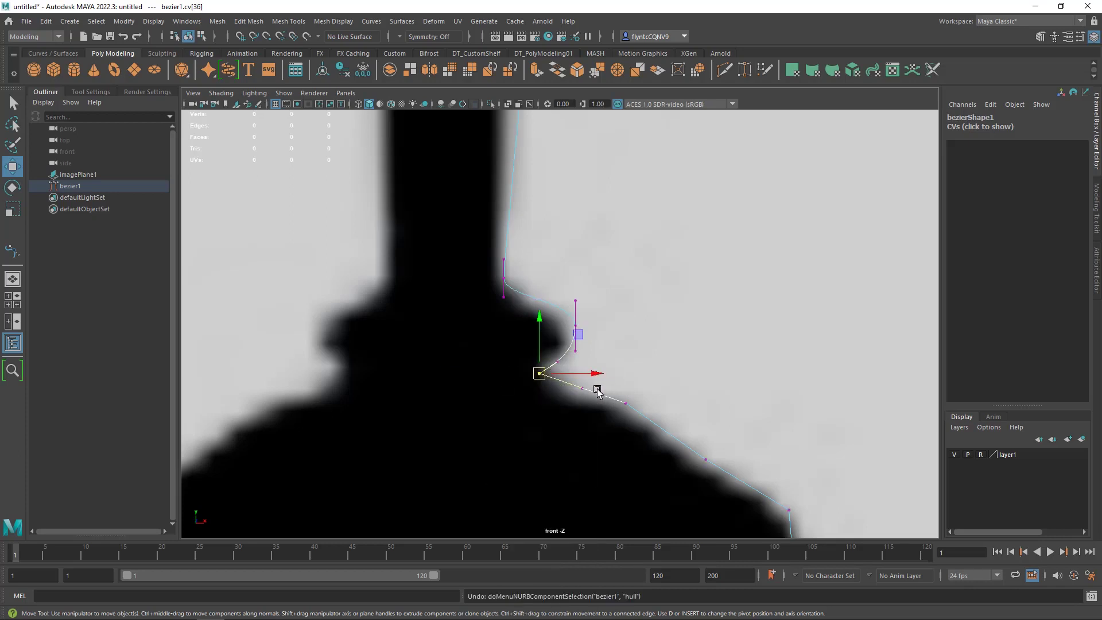
left_click_drag(599, 406, 570, 375)
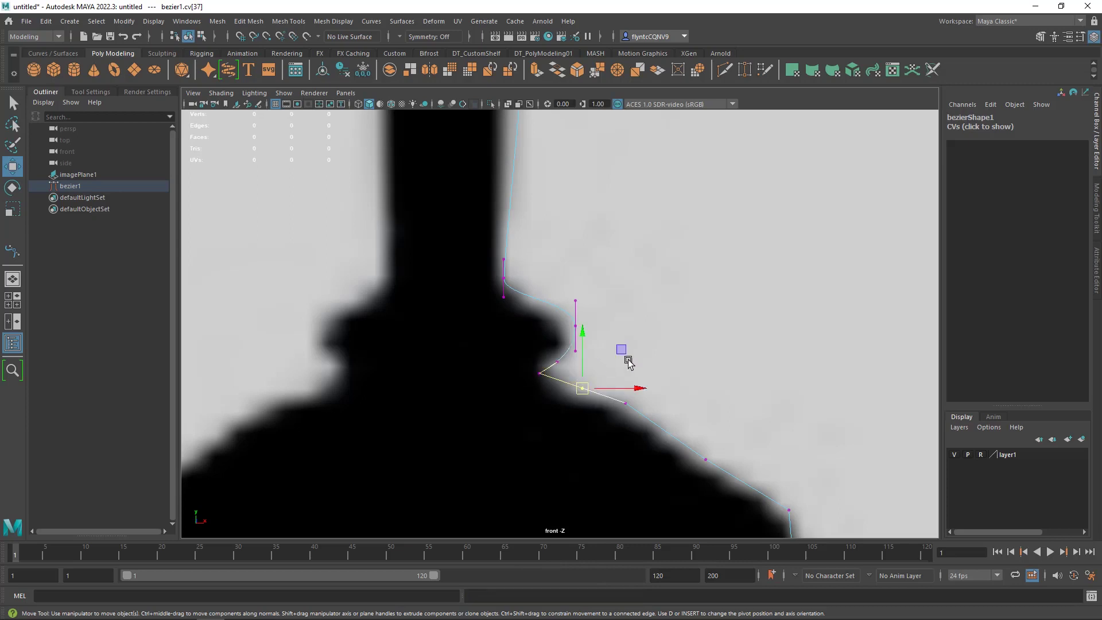
mouse_move(622, 352)
middle_mouse_down()
mouse_move(629, 344)
mouse_move(610, 386)
mouse_move(634, 347)
middle_mouse_up()
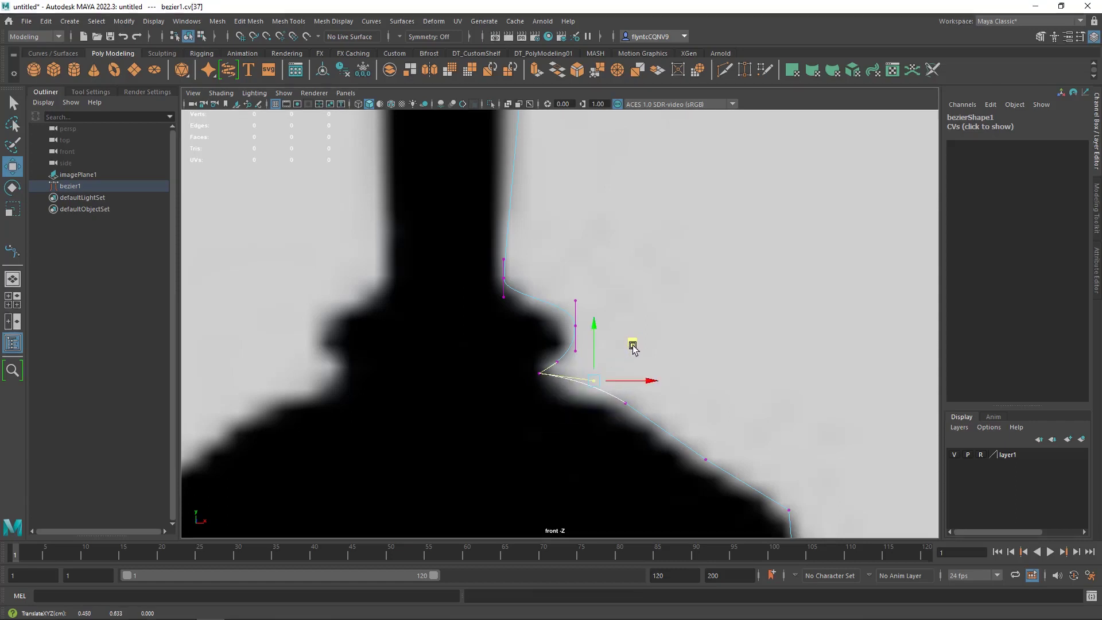
- Pull tangent handles along the slope from the base's upper shoulder point
left_click(625, 403)
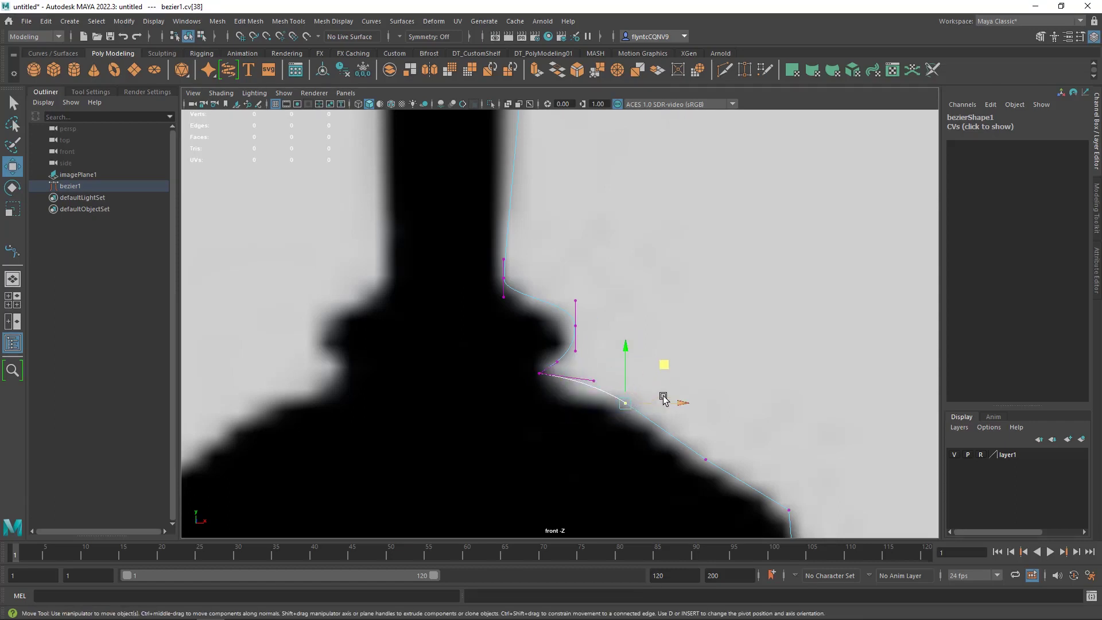
middle_click_drag(664, 369, 640, 357)
left_click(726, 438)
- Give the base's mid-slope point flatter tangents and lower it slightly, then fine-tune the shoulder point above for a concave transition
left_click(704, 459)
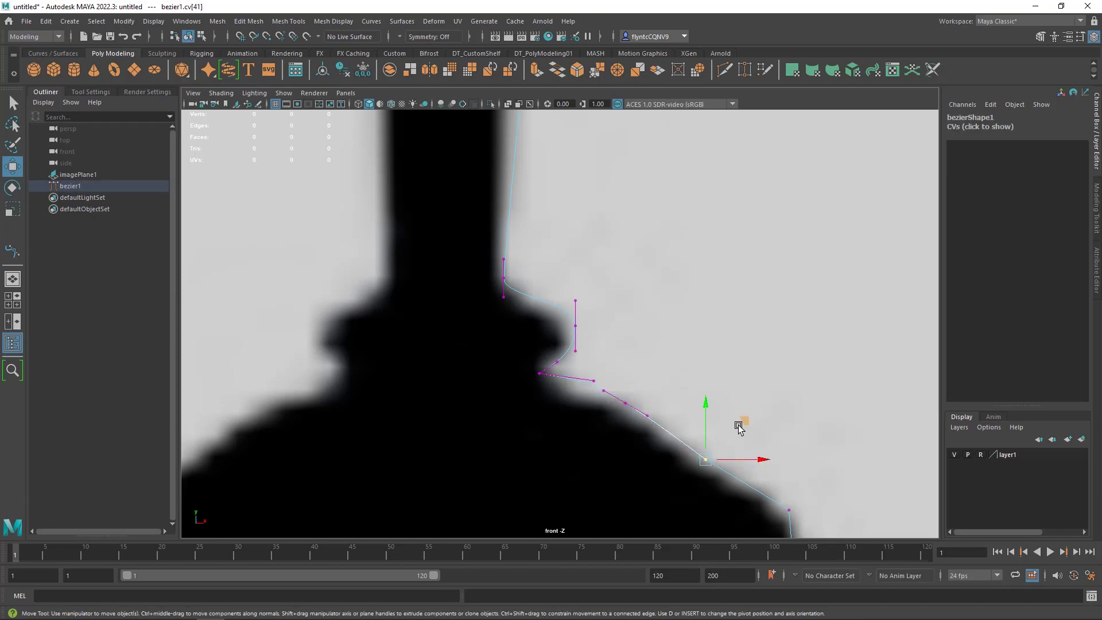
middle_click_drag(746, 427, 707, 417)
mouse_move(707, 414)
left_mouse_down()
mouse_move(672, 403)
mouse_move(705, 417)
left_mouse_up()
left_click(706, 460)
middle_click_drag(705, 419, 705, 425)
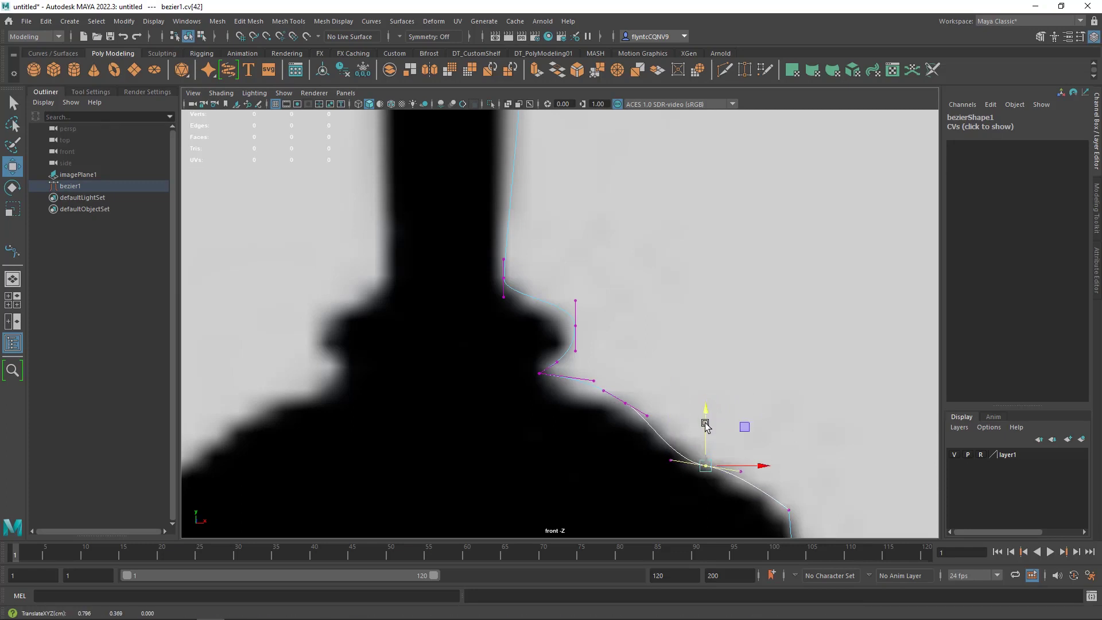
left_click(615, 396)
left_click(625, 403)
left_click_drag(660, 367, 664, 369)
- Pull steep tangents from the base's lower shoulder point and lower it slightly to round the edge above the foot
middle_click_drag(766, 447, 718, 337, "alt")
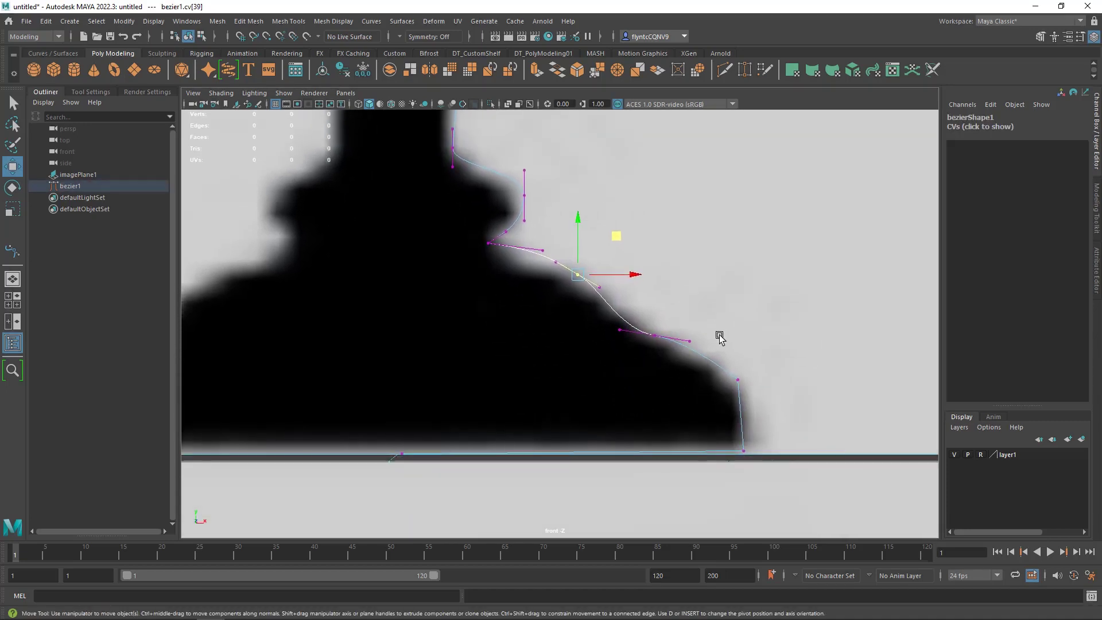
left_click(739, 379)
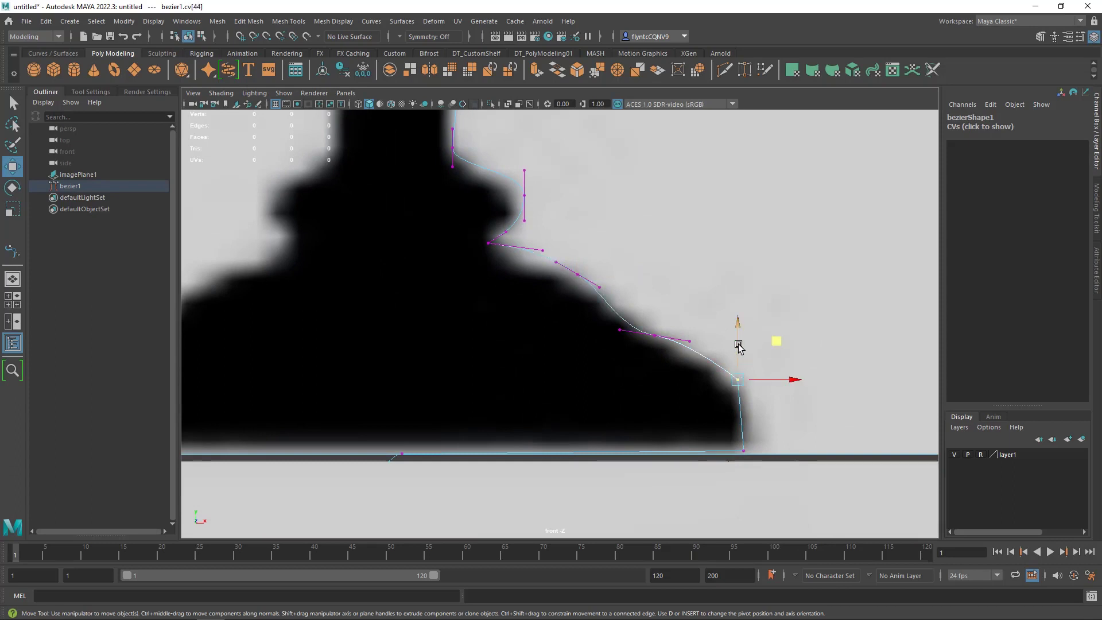
mouse_move(738, 345)
left_mouse_down()
mouse_move(736, 332)
mouse_move(773, 326)
mouse_move(738, 350)
left_mouse_up()
left_click(739, 380)
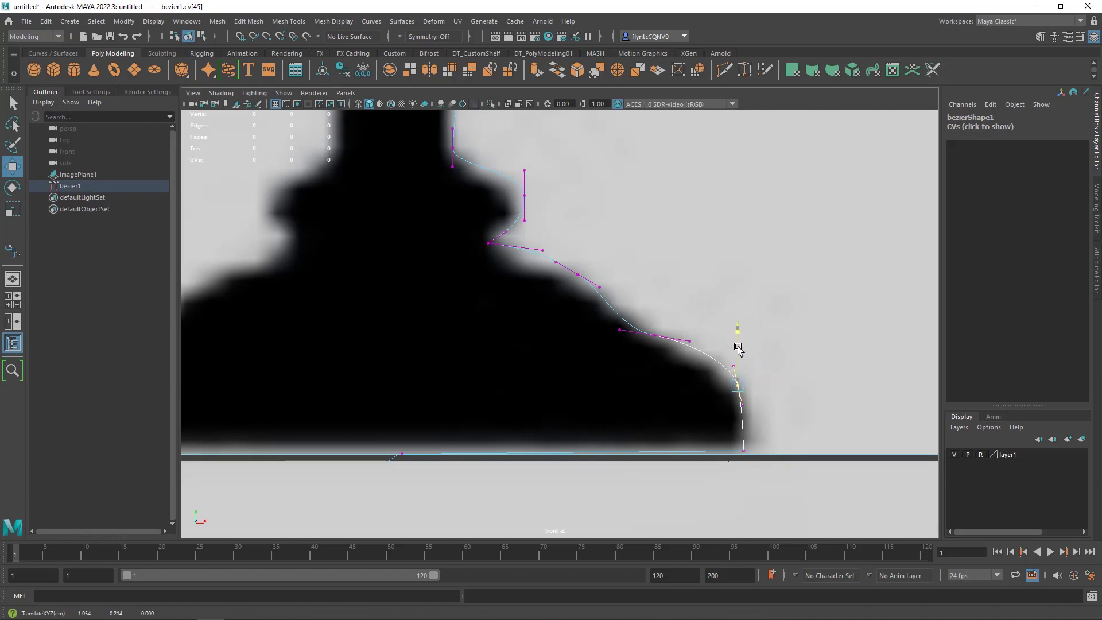
- Adjust the tangents of the base's bottom outer corner point for a vertical side and a straight underside
left_click(745, 454)
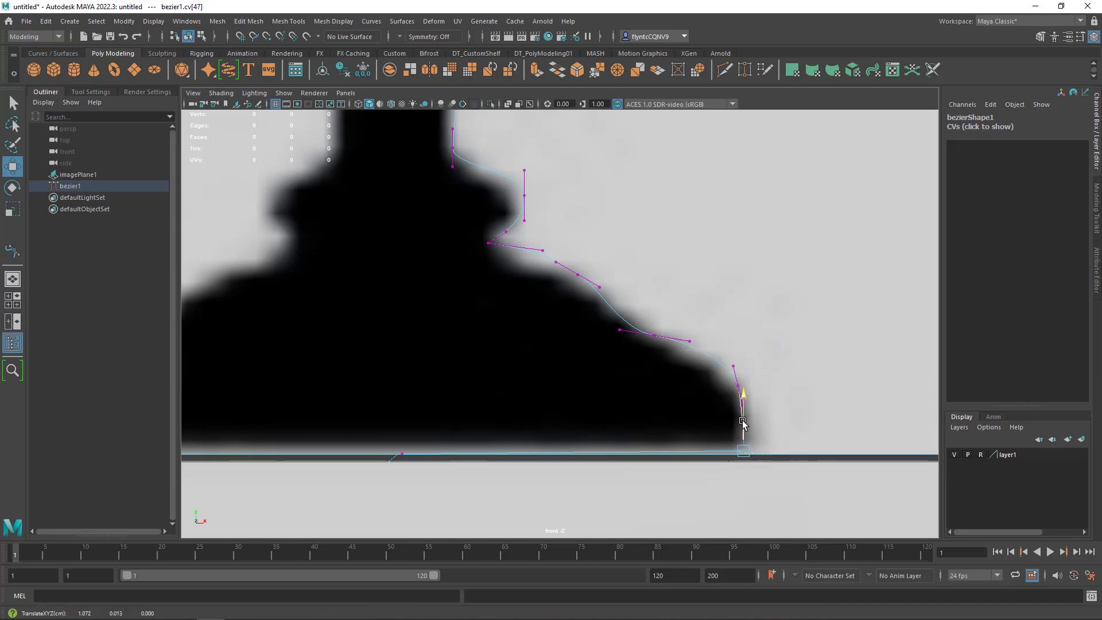
left_click(743, 451)
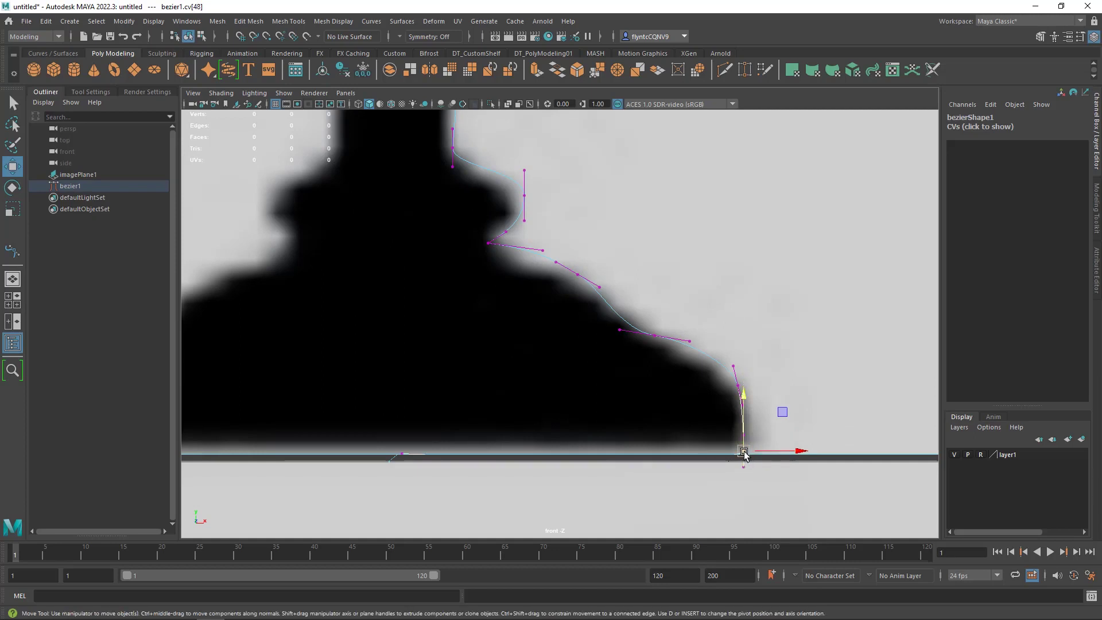
right_click_drag(744, 451, 799, 451, "shift")
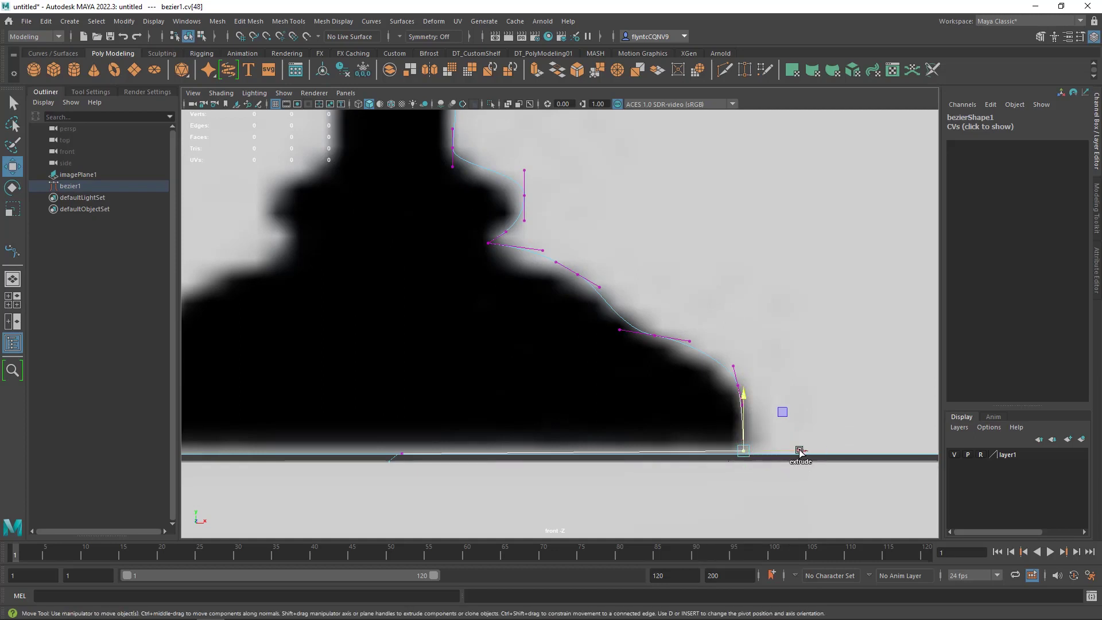
- Adjust the curve's end point and its tangent handle at the base's bottom centre to even out the underside
left_click(401, 454)
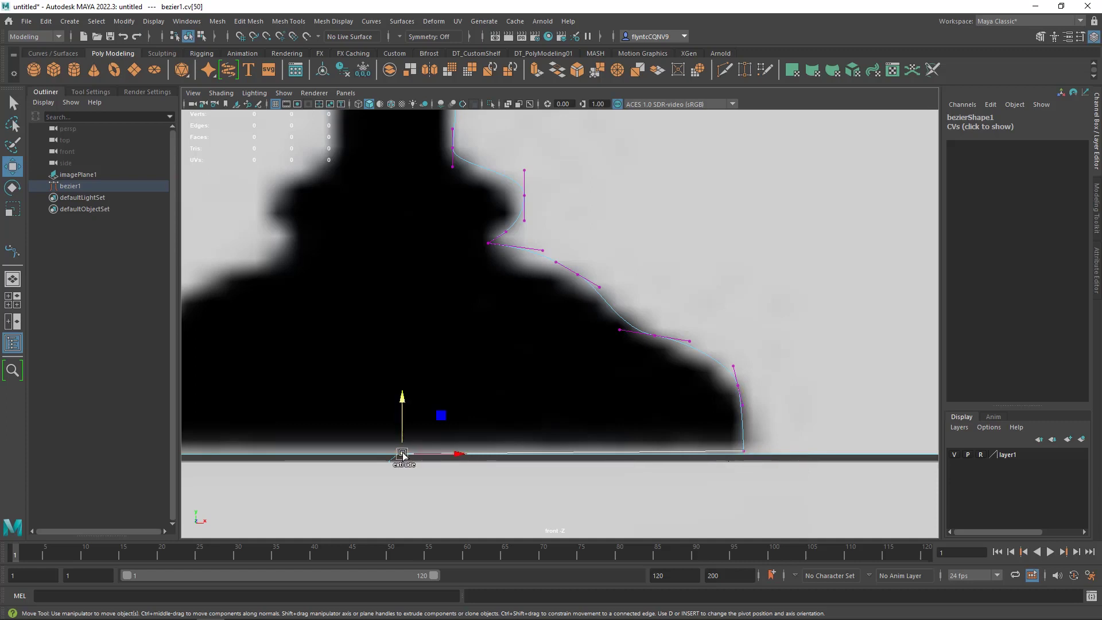
right_click_drag(402, 453, 404, 455)
left_click_drag(403, 454, 460, 455)
left_click(403, 454)
right_click_drag(403, 453, 455, 453)
- Return the profile curve to object mode and shift its pivot along X to about 0.07, in line with the candlestick's centre
scroll(473, 441, "up", 1)
scroll(473, 442, "down", 6)
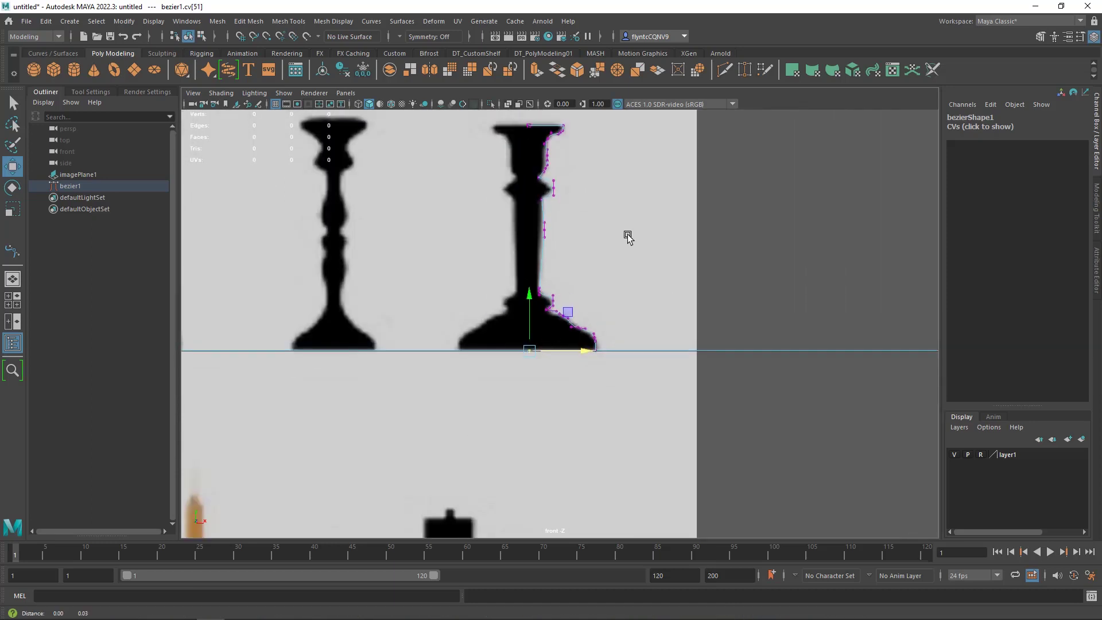
middle_click_drag(628, 236, 615, 324, "alt")
scroll(603, 376, "up", 3)
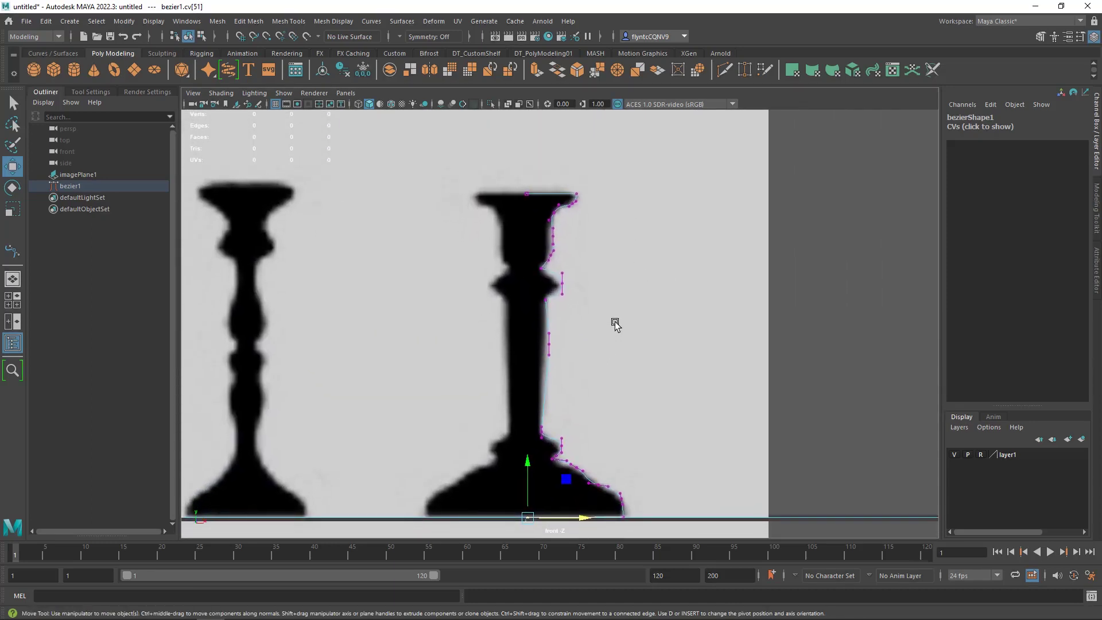
right_click_drag(556, 209, 591, 191)
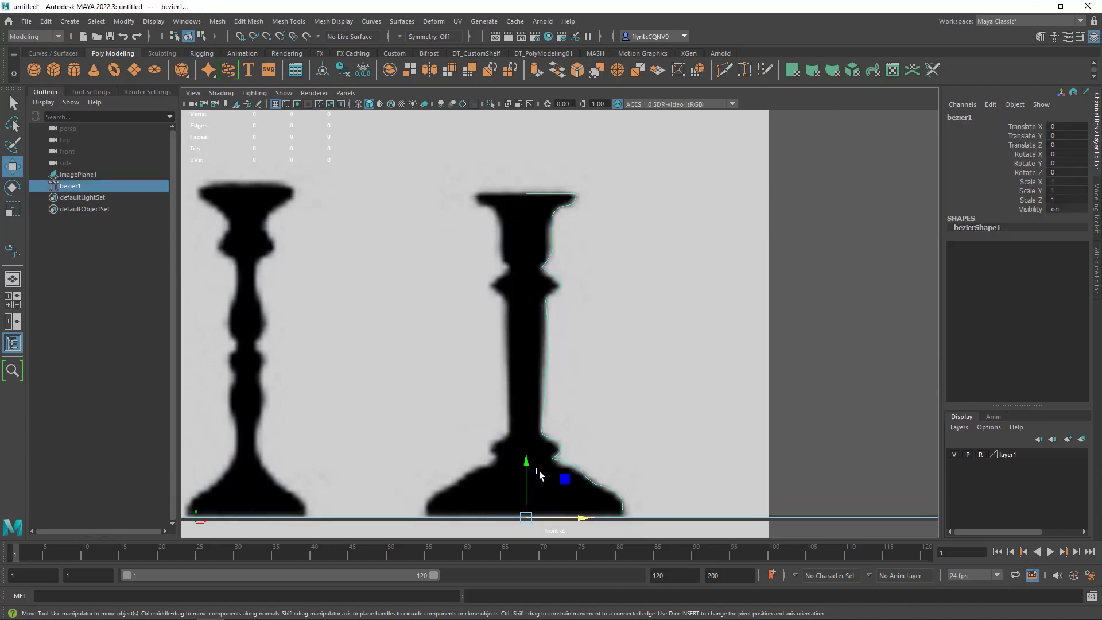
left_click(555, 520)
key("d")
mouse_move(580, 520)
left_mouse_down()
mouse_move(626, 524)
mouse_move(580, 529)
left_mouse_up()
key("ctrl+z")
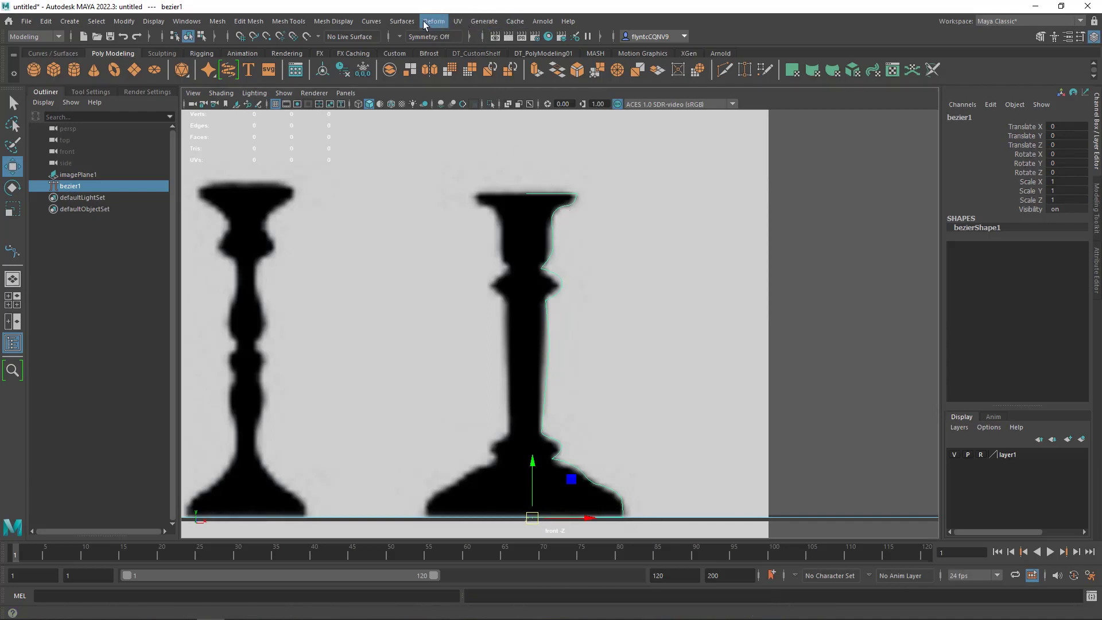
- Revolve the profile curve around its Y axis as quad polygons with the tessellation count set to 600
left_click(403, 23)
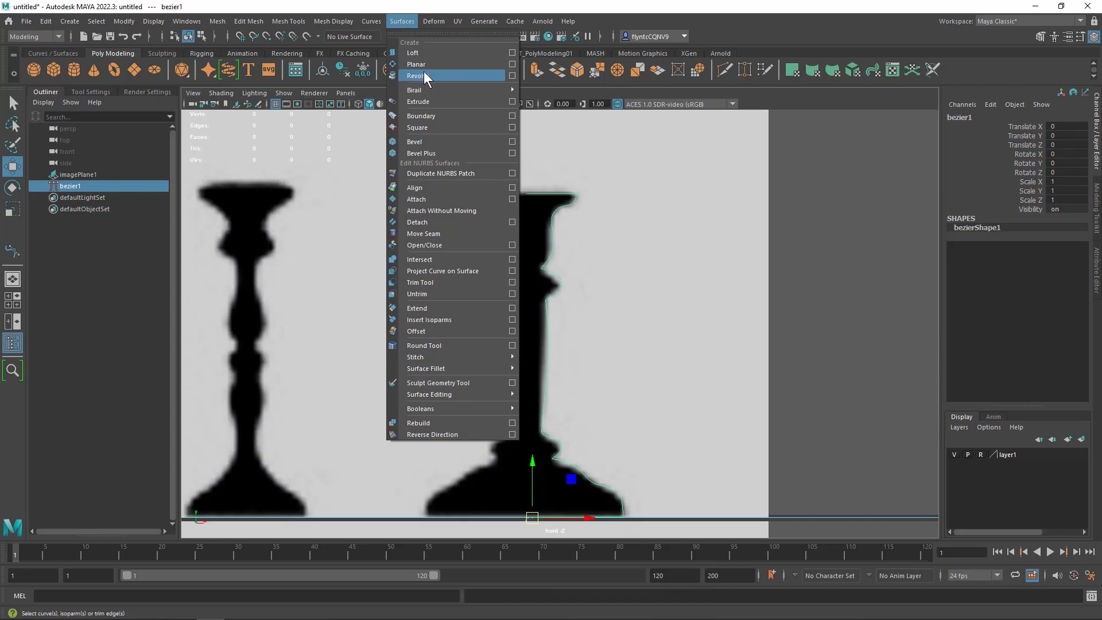
left_click(512, 75)
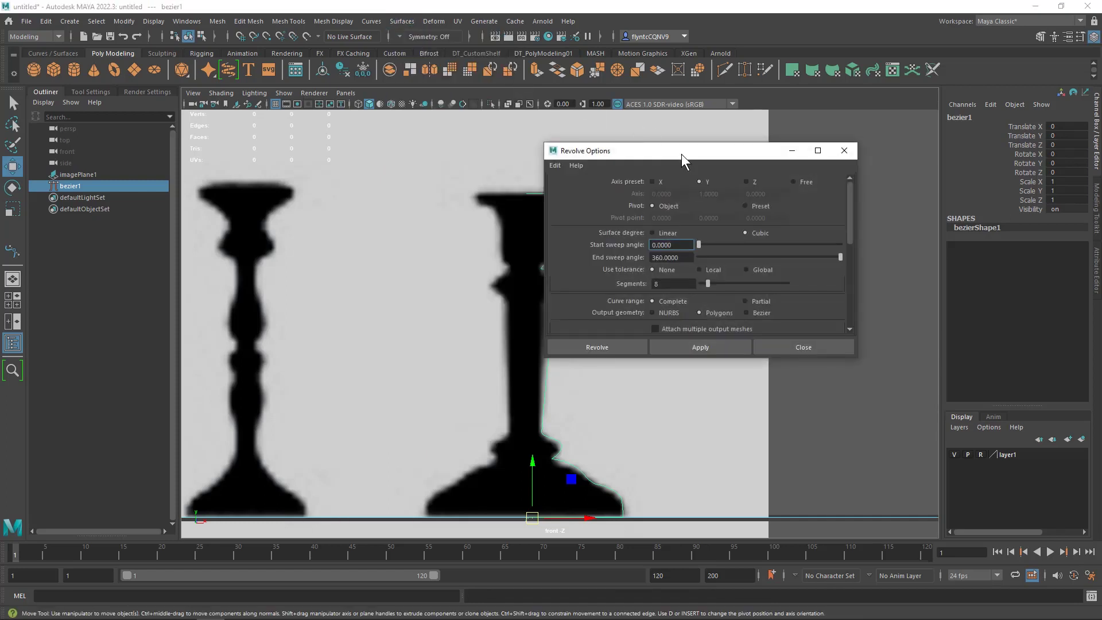
left_click_drag(669, 150, 705, 181)
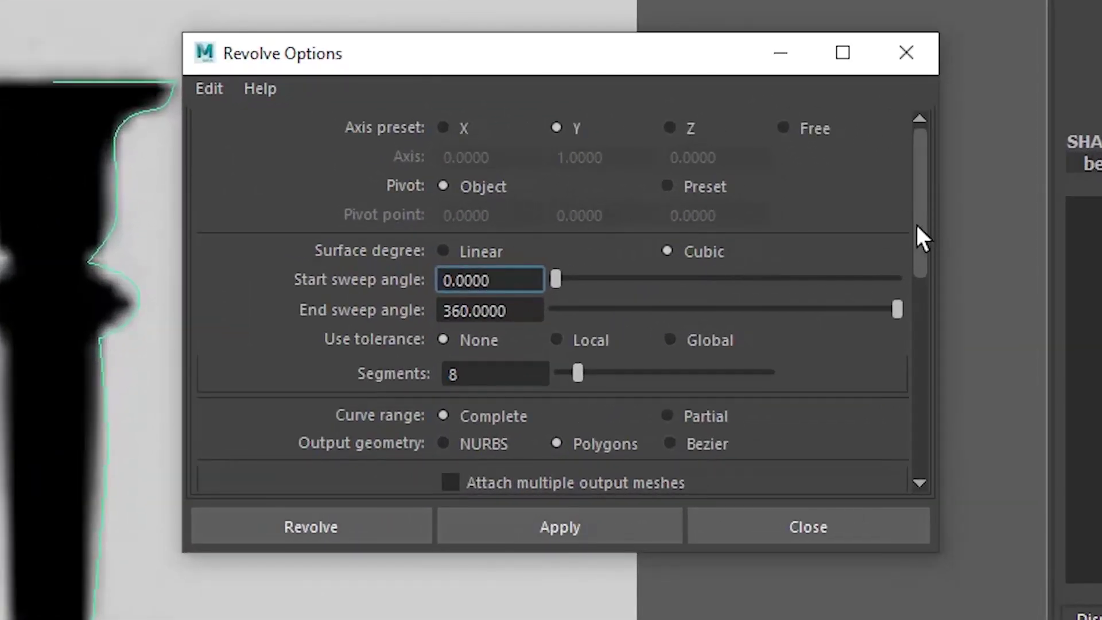
left_click_drag(916, 225, 923, 286)
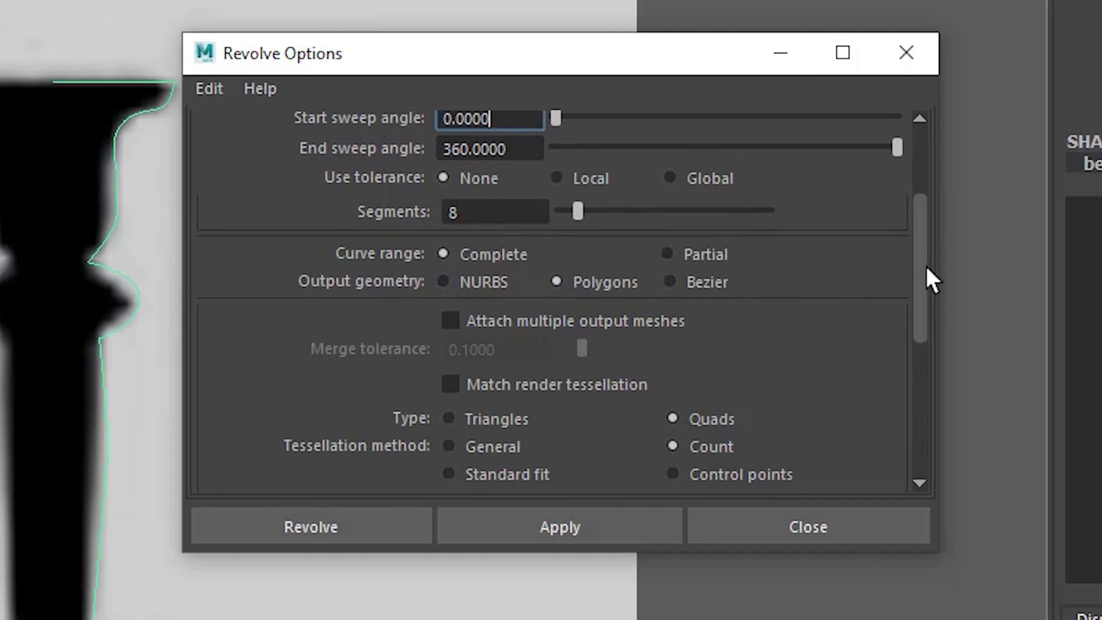
left_click_drag(926, 267, 924, 308)
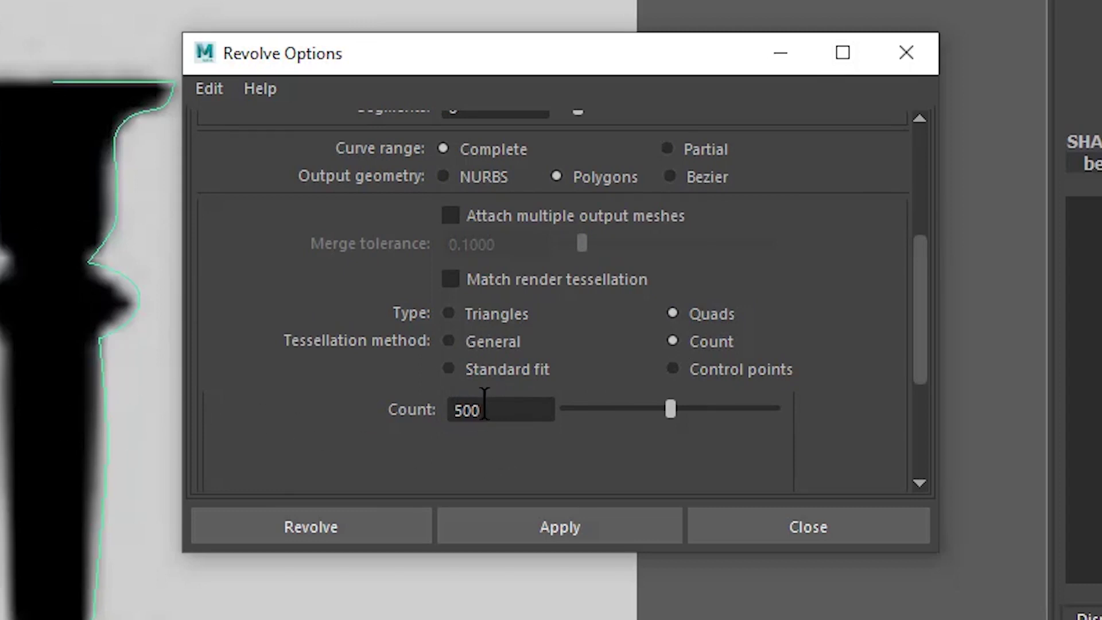
double_click(494, 409)
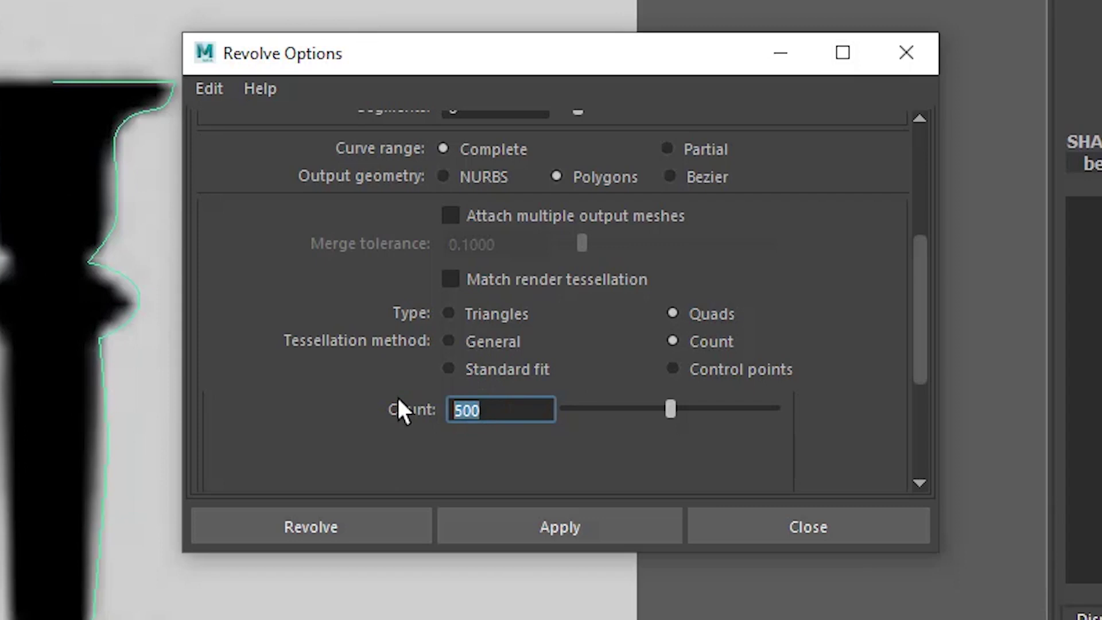
type("600")
left_click(563, 533)
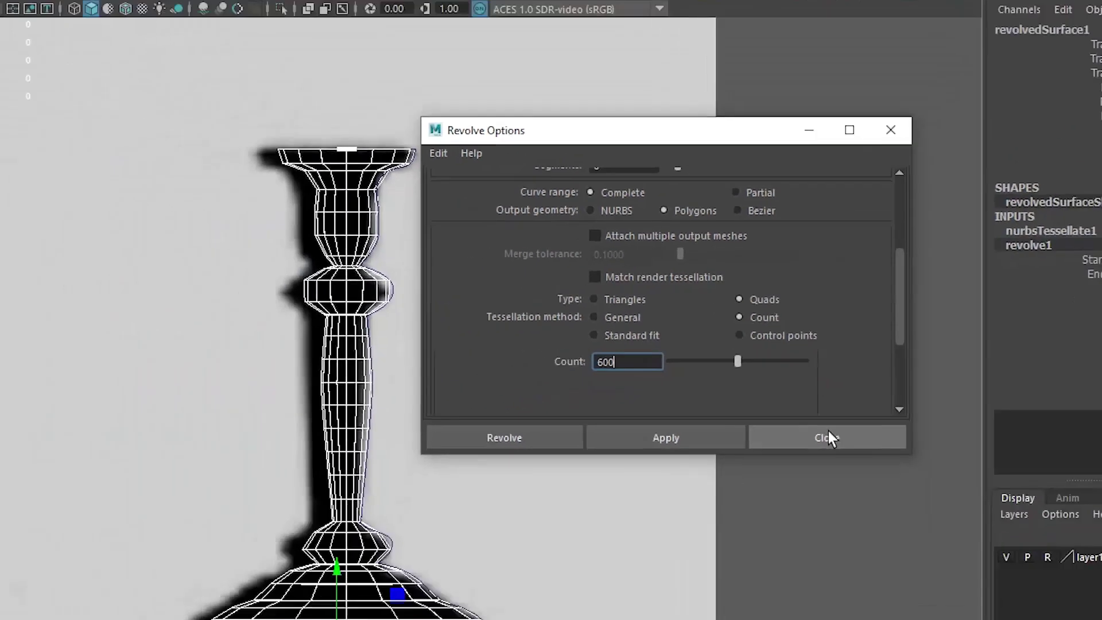
left_click(810, 525)
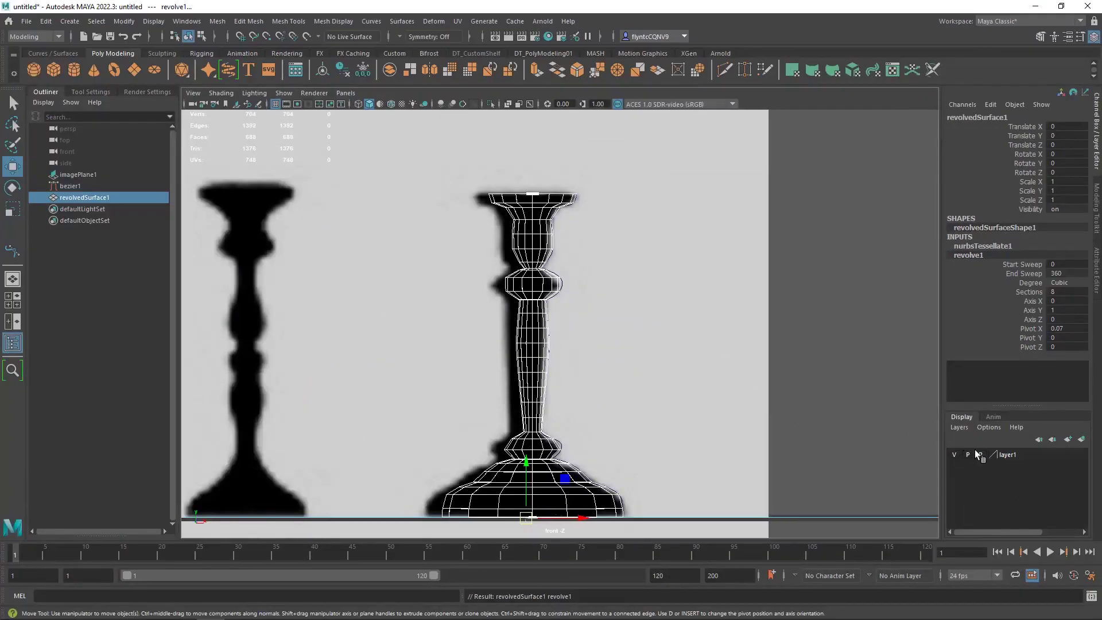
- Hide the reference image's display layer and clear the selection of the revolved candlestick
left_click(954, 454)
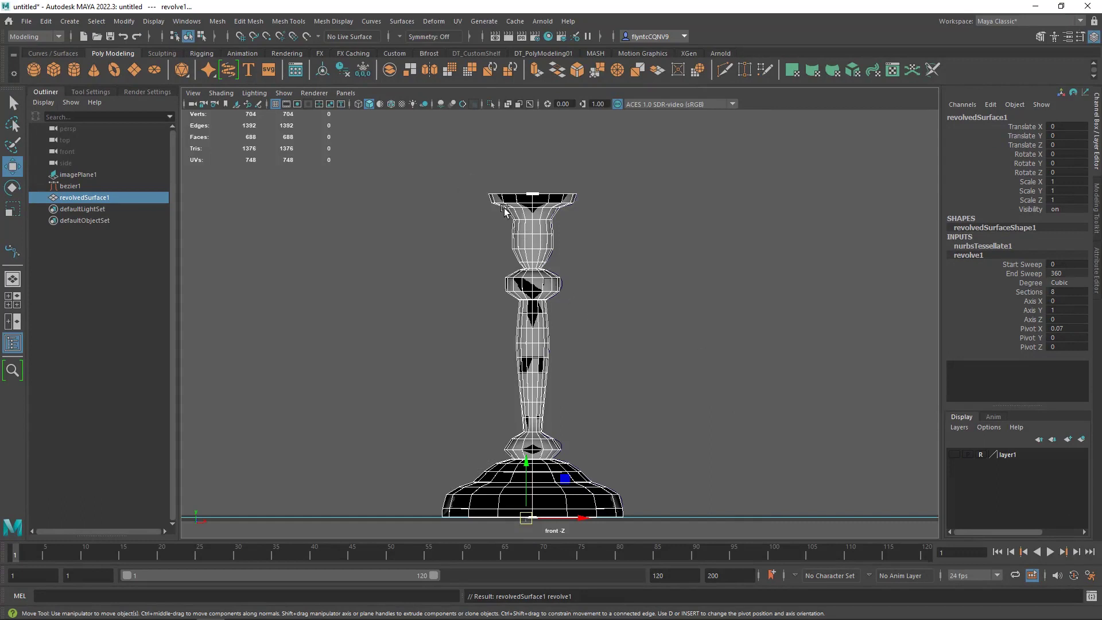
right_click_drag(537, 232, 538, 262)
left_click_drag(449, 167, 691, 527)
right_click_drag(615, 262, 728, 278, "shift")
left_click(643, 280)
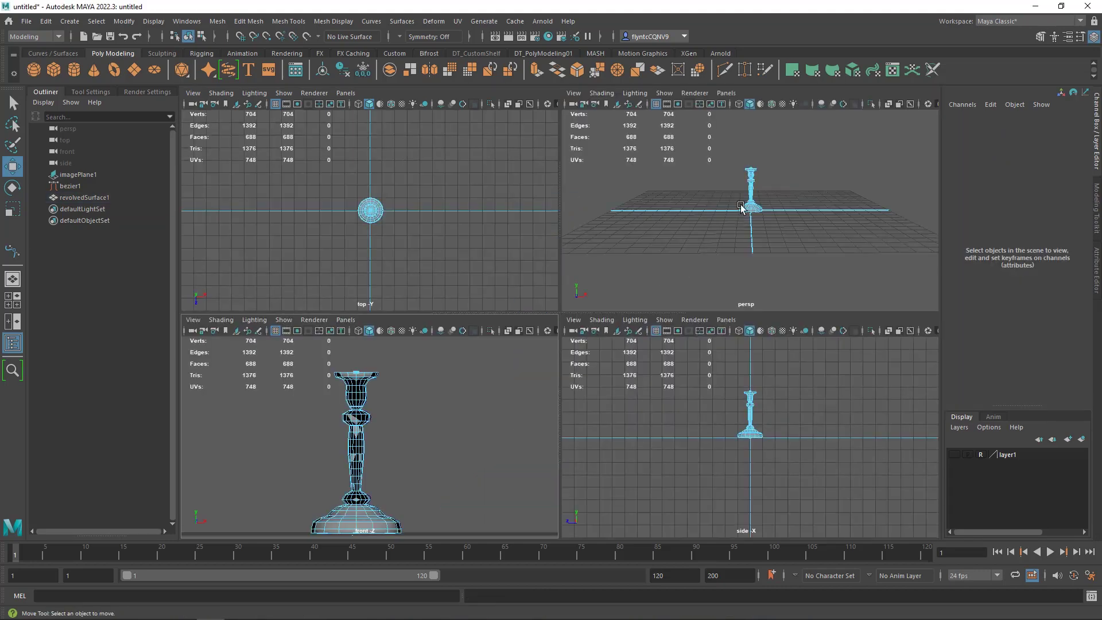
- Show the candlestick in the perspective view with the smooth mesh preview and its wireframe cage
key("space")
scroll(556, 305, "up", 6)
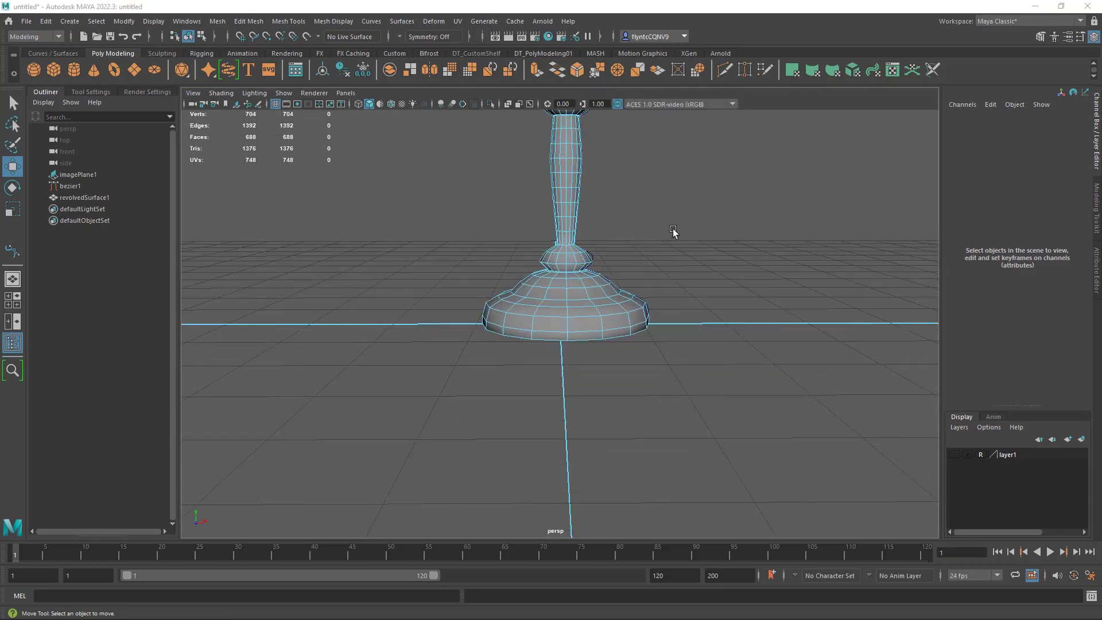
left_click_drag(673, 236, 694, 366, "alt")
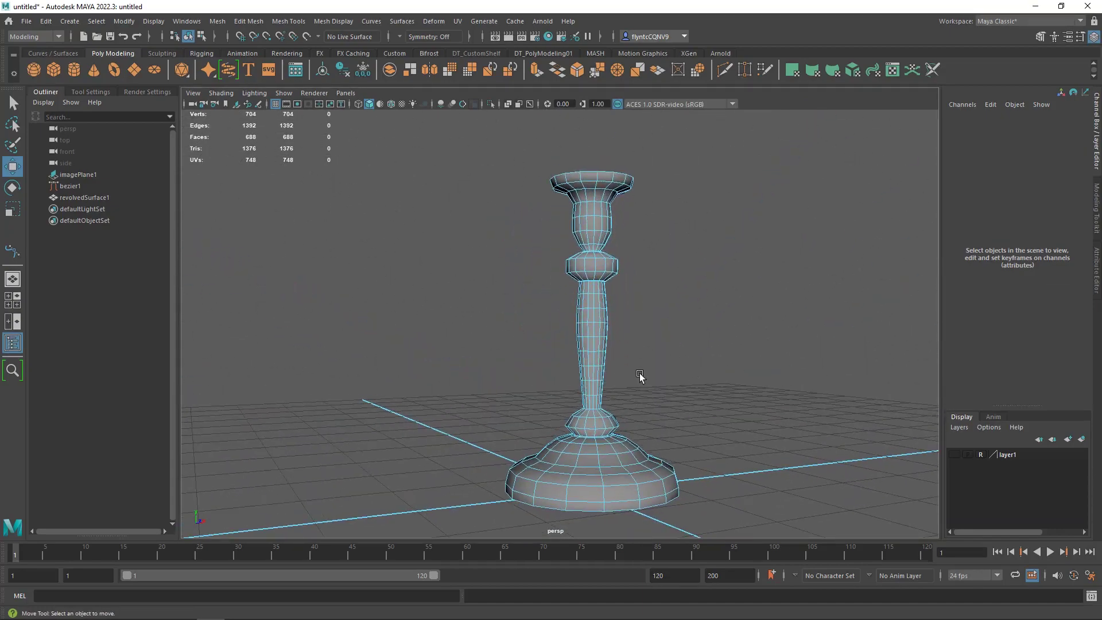
key("2")
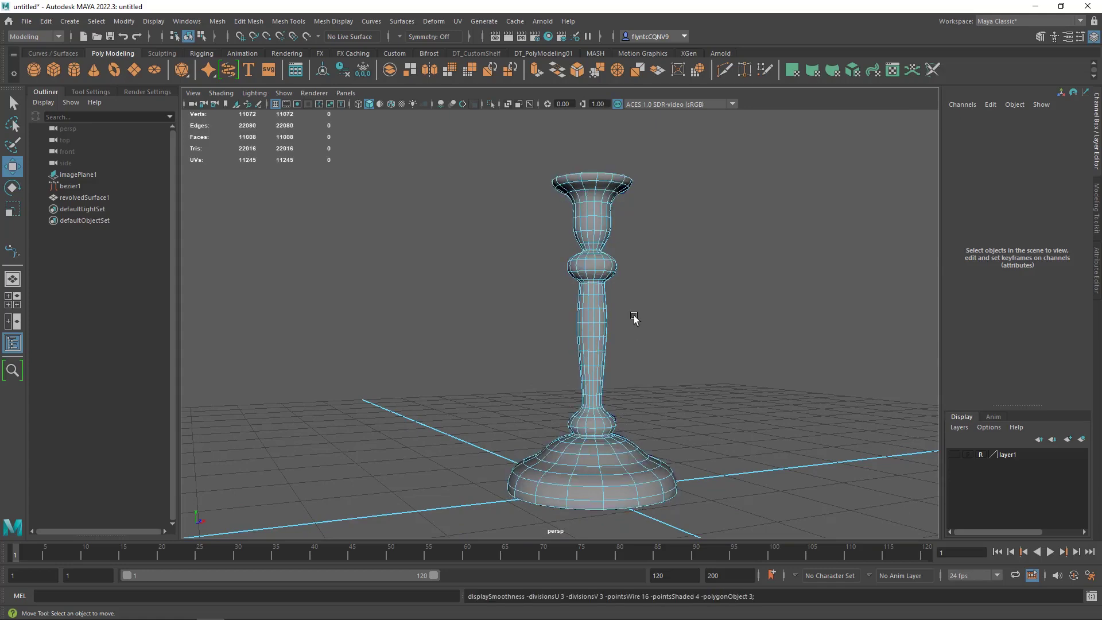
- Insert a Multi-Cut edge loop close to the base's bottom edge to sharpen it
mouse_move(635, 318)
left_mouse_down("alt")
mouse_move(620, 328)
mouse_move(633, 334)
mouse_move(648, 312)
mouse_move(653, 323)
left_mouse_up("alt")
scroll(615, 343, "up", 5)
scroll(653, 325, "up", 2)
middle_click_drag(653, 326, 603, 132, "alt")
mouse_move(603, 237)
left_mouse_down("alt")
mouse_move(605, 222)
mouse_move(610, 234)
left_mouse_up("alt")
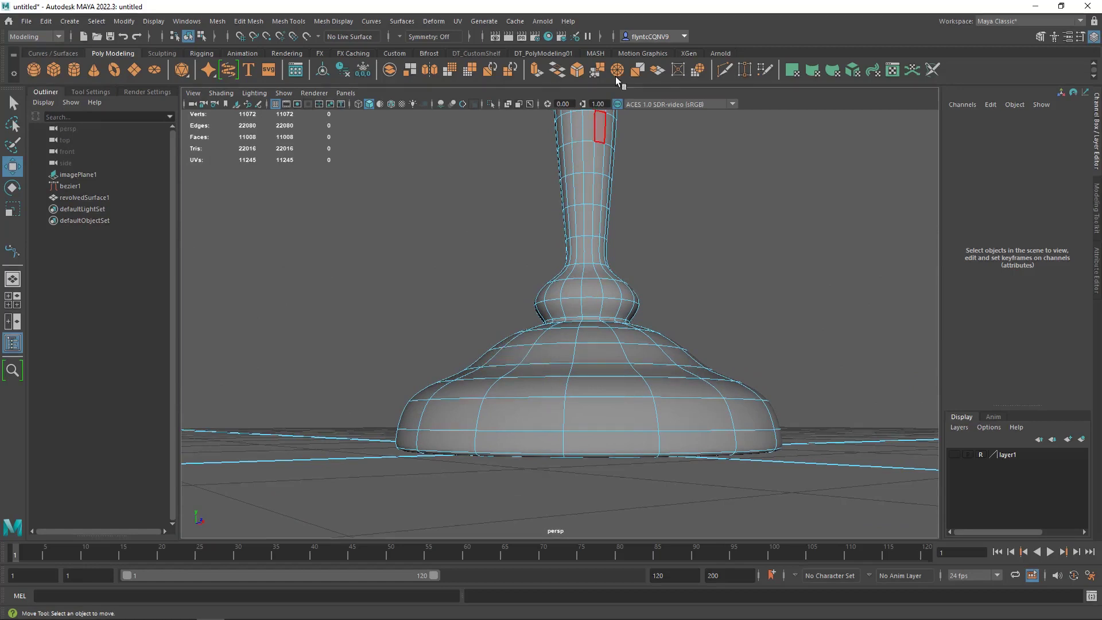
left_click(724, 70)
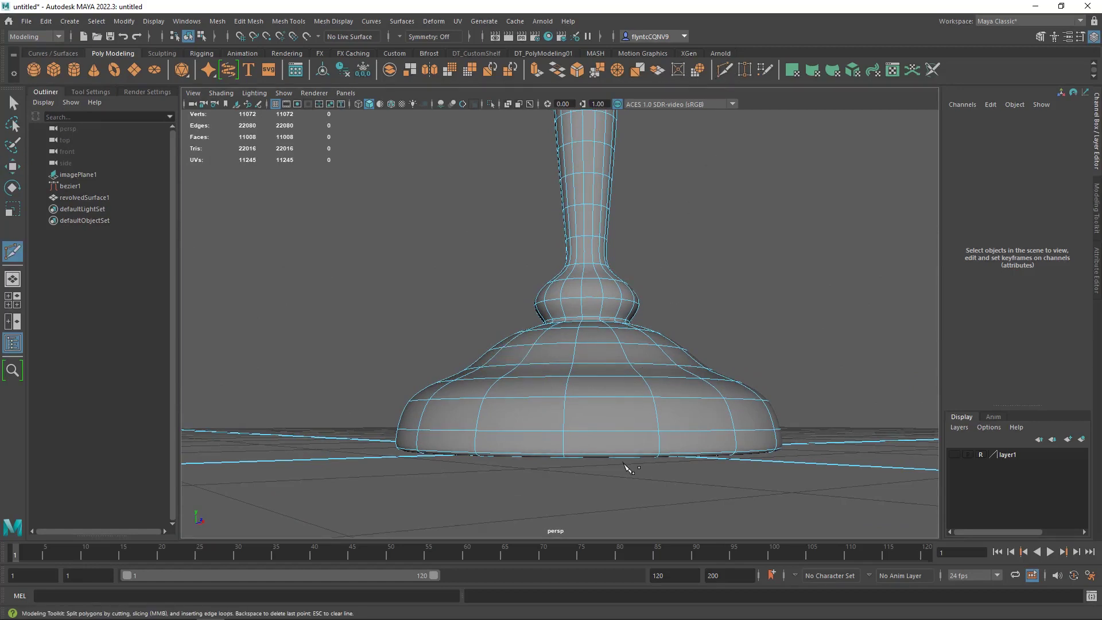
left_click(563, 452, "ctrl")
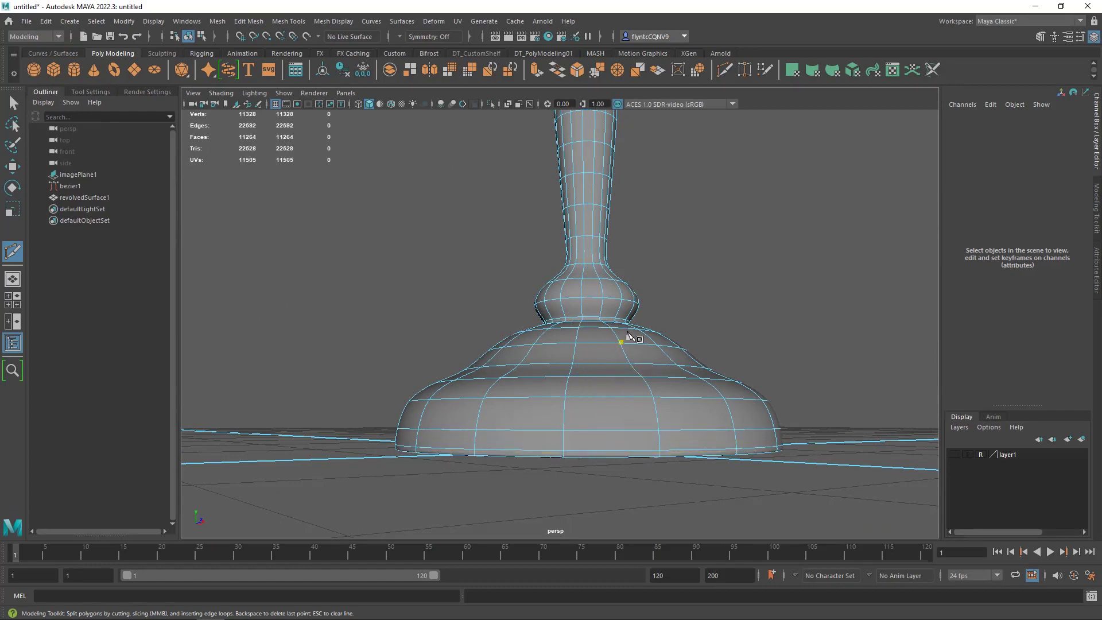
- Insert a Multi-Cut edge loop close to the upper edge of the candlestick's rim to sharpen it
middle_click_drag(636, 285, 604, 533, "alt")
mouse_move(602, 264)
left_mouse_down("alt")
mouse_move(620, 246)
mouse_move(607, 278)
mouse_move(588, 249)
left_mouse_up("alt")
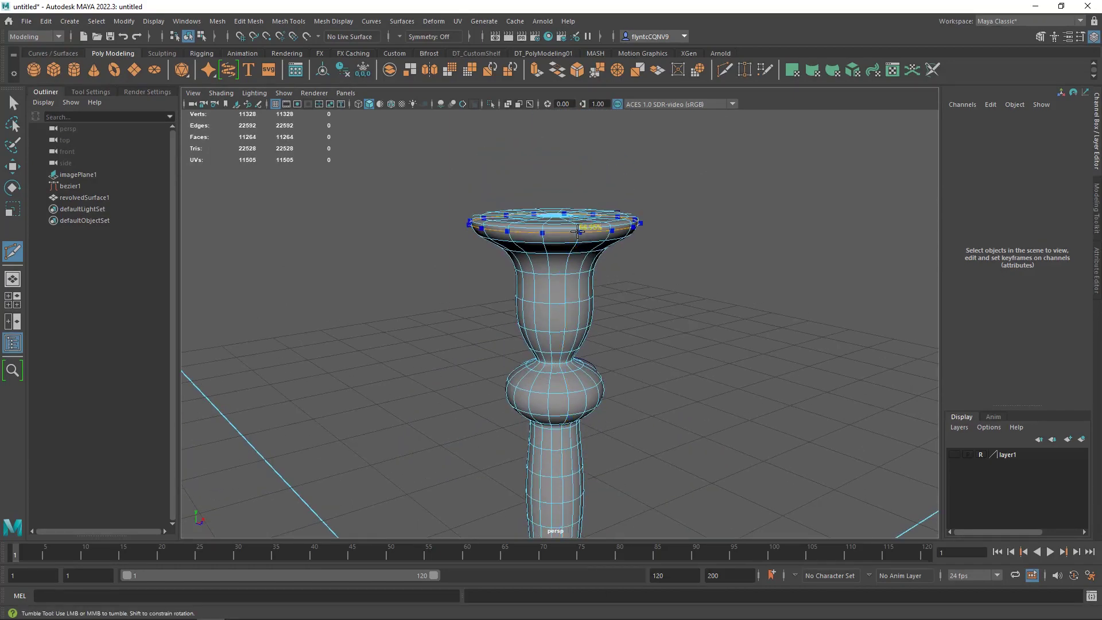
left_click(576, 229, "ctrl")
scroll(610, 344, "up", 3)
scroll(608, 342, "down", 5)
left_click_drag(602, 366, 651, 347, "alt")
scroll(616, 313, "down", 5)
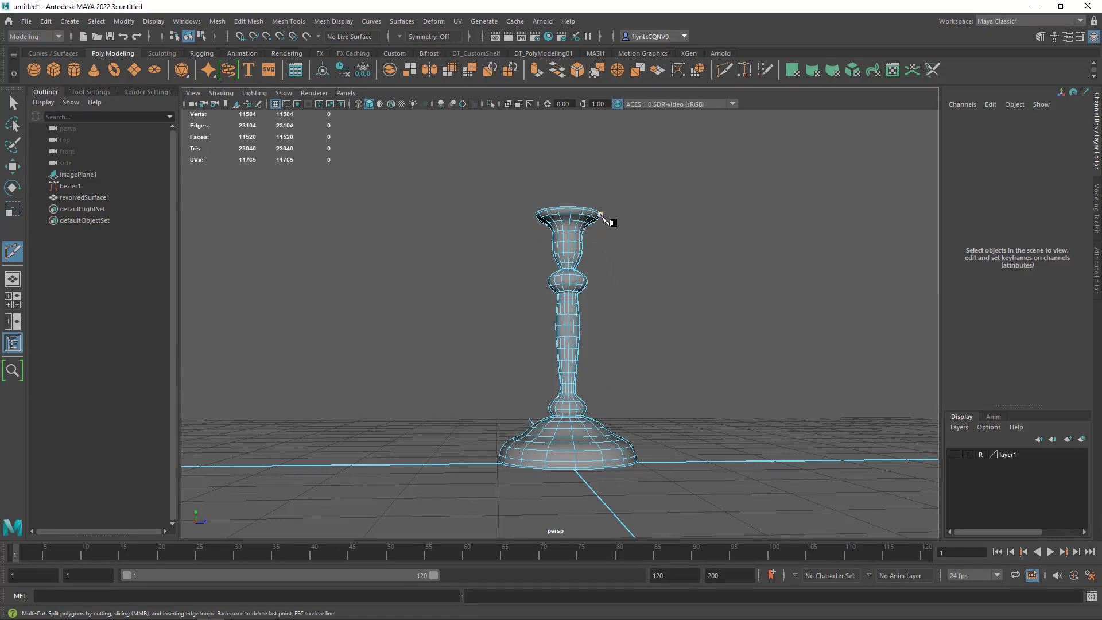
- Compare the candlestick with the candle holder silhouettes in the browser's image search, then return to Maya
left_click_drag(0, 200, 755, 121)
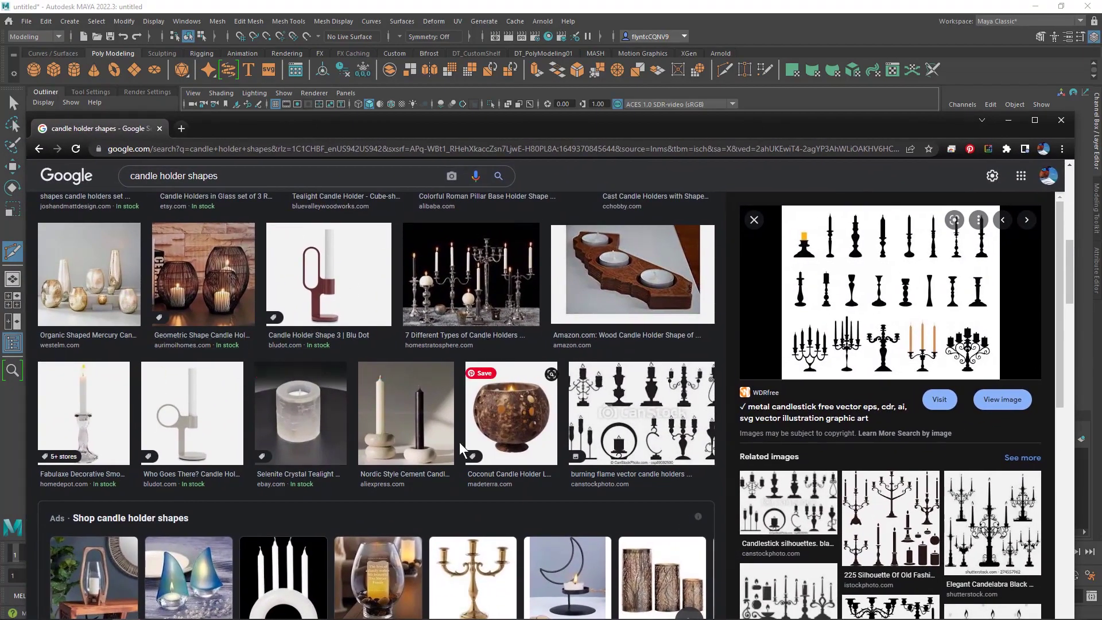
left_click_drag(771, 130, 0, 167)
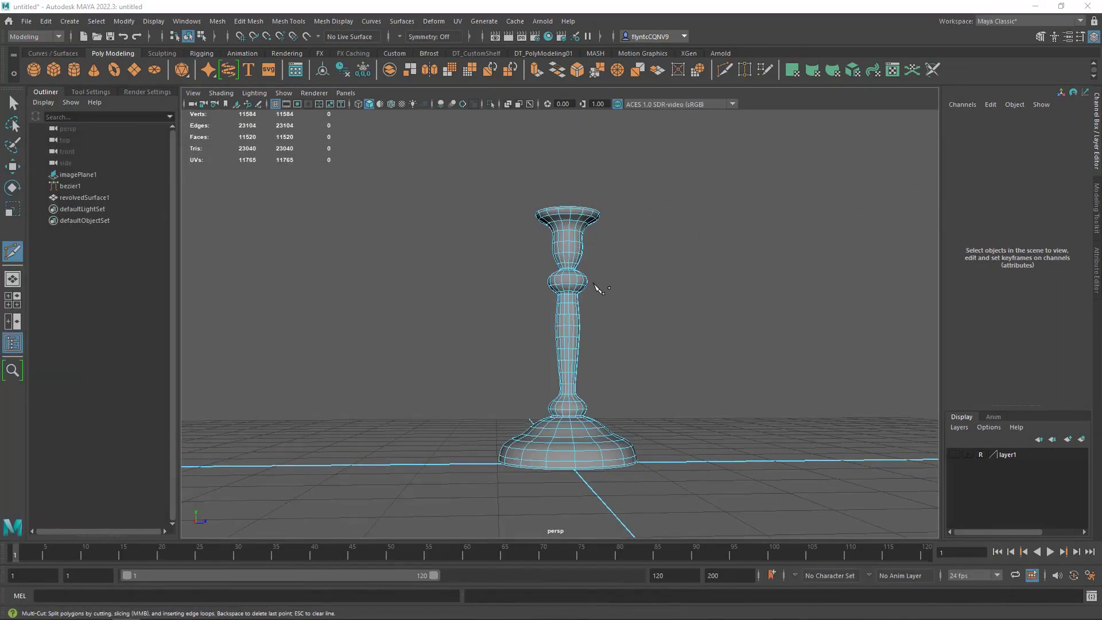
left_click_drag(595, 287, 631, 302, "alt")
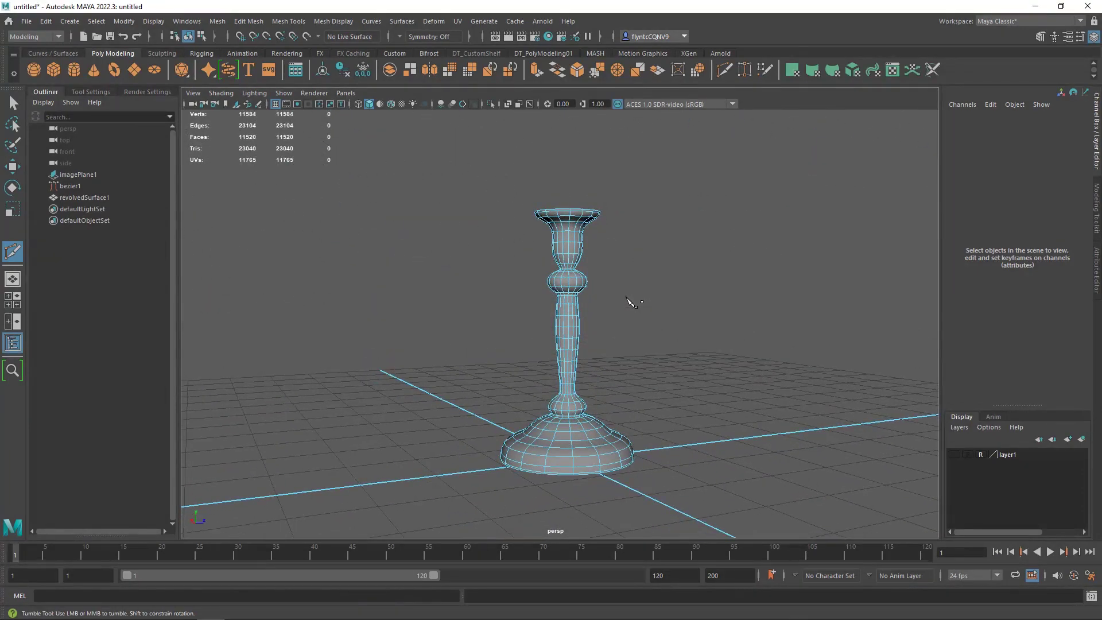